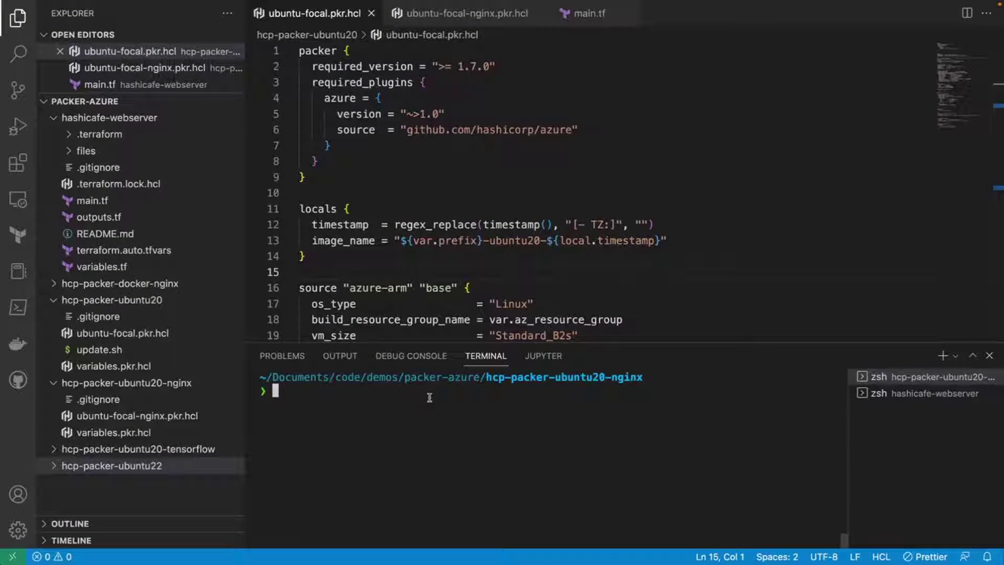
{"action": "type", "text": "packer build"}
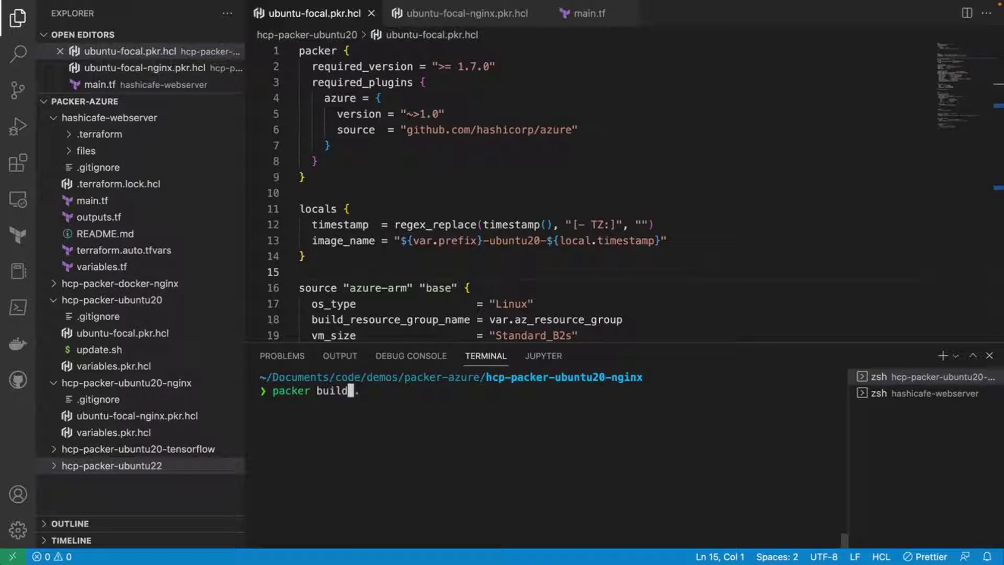
{"action": "type", "text": " ."}
- Run 'packer build .' for the nginx template and shrink the terminal to enlarge the editor
{"action": "key", "text": "Return"}
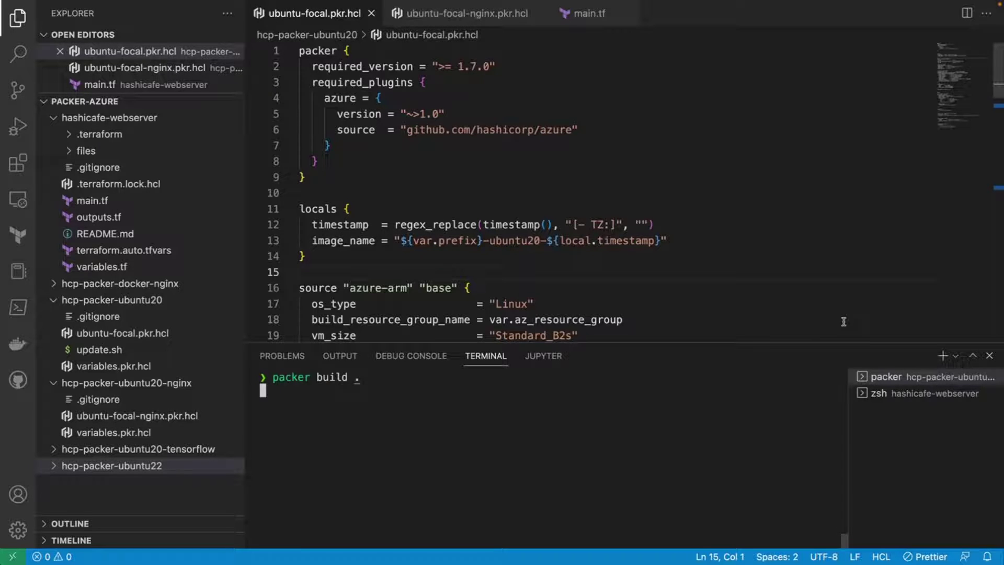
{"action": "mouse_move", "coordinate": [817, 348]}
{"action": "left_mouse_down"}
{"action": "mouse_move", "coordinate": [817, 524]}
{"action": "mouse_move", "coordinate": [785, 487]}
{"action": "left_mouse_up"}
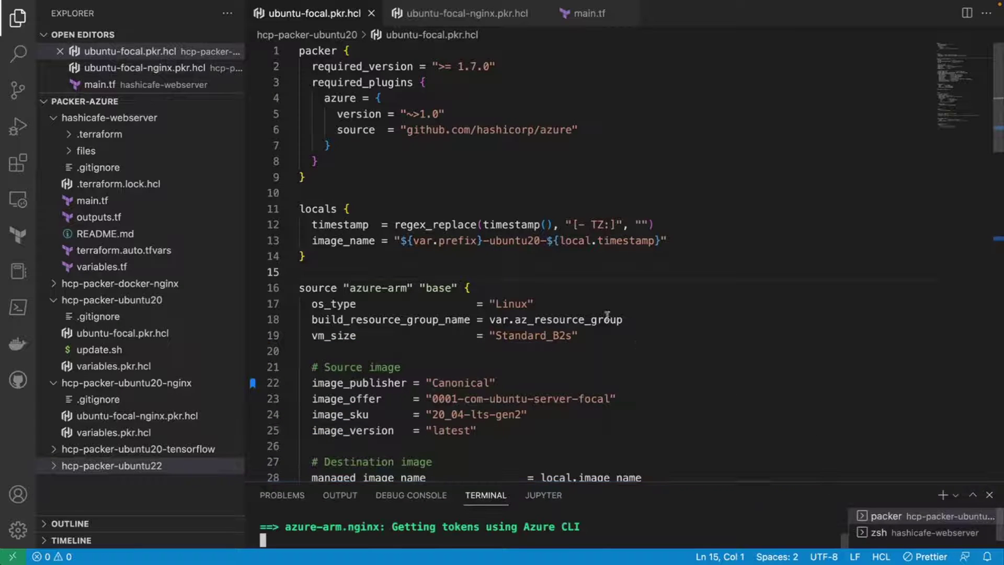
{"action": "left_click", "coordinate": [447, 189]}
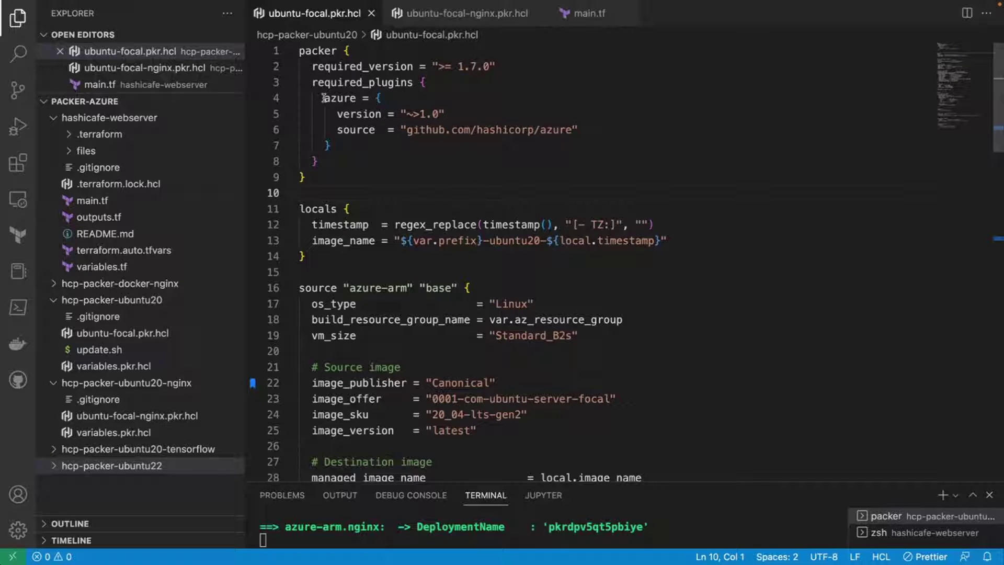
{"action": "scroll", "coordinate": [386, 196], "scroll_direction": "down", "scroll_amount": 1}
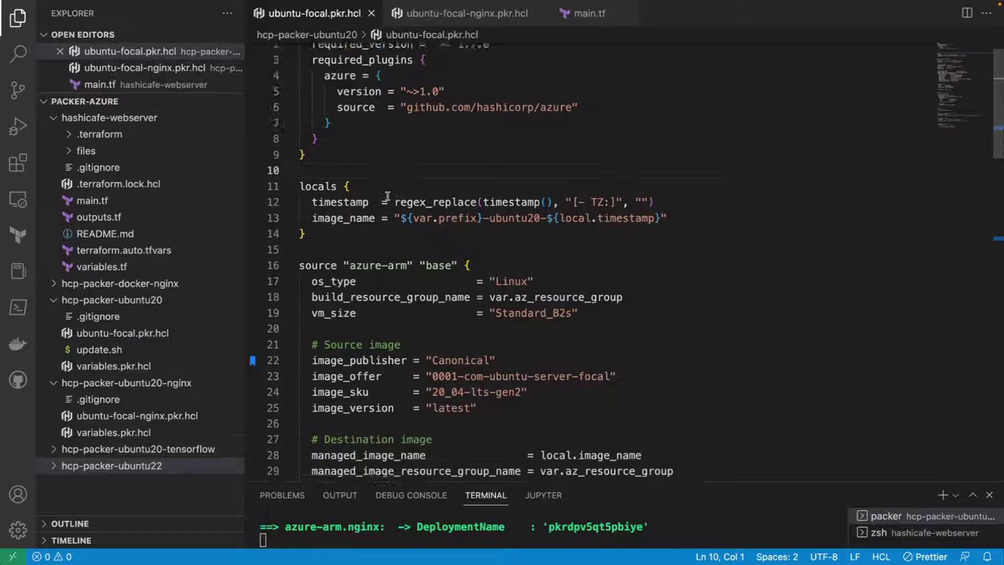
{"action": "scroll", "coordinate": [387, 195], "scroll_direction": "down", "scroll_amount": 2}
{"action": "scroll", "coordinate": [386, 195], "scroll_direction": "down", "scroll_amount": 1}
{"action": "scroll", "coordinate": [348, 196], "scroll_direction": "down", "scroll_amount": 1}
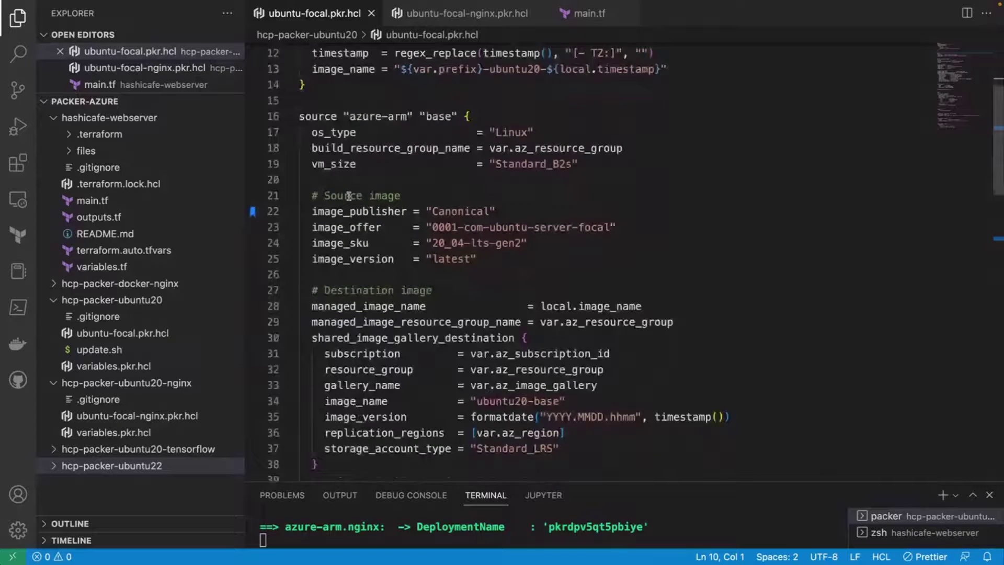
{"action": "left_click", "coordinate": [342, 153]}
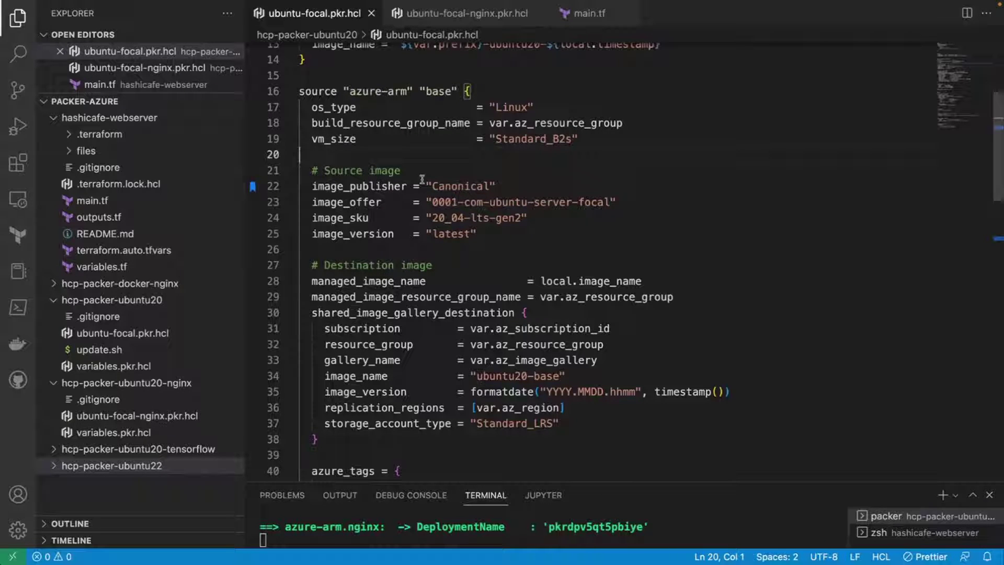
{"action": "left_click", "coordinate": [507, 246]}
{"action": "scroll", "coordinate": [505, 248], "scroll_direction": "down", "scroll_amount": 3}
{"action": "scroll", "coordinate": [504, 249], "scroll_direction": "down", "scroll_amount": 2}
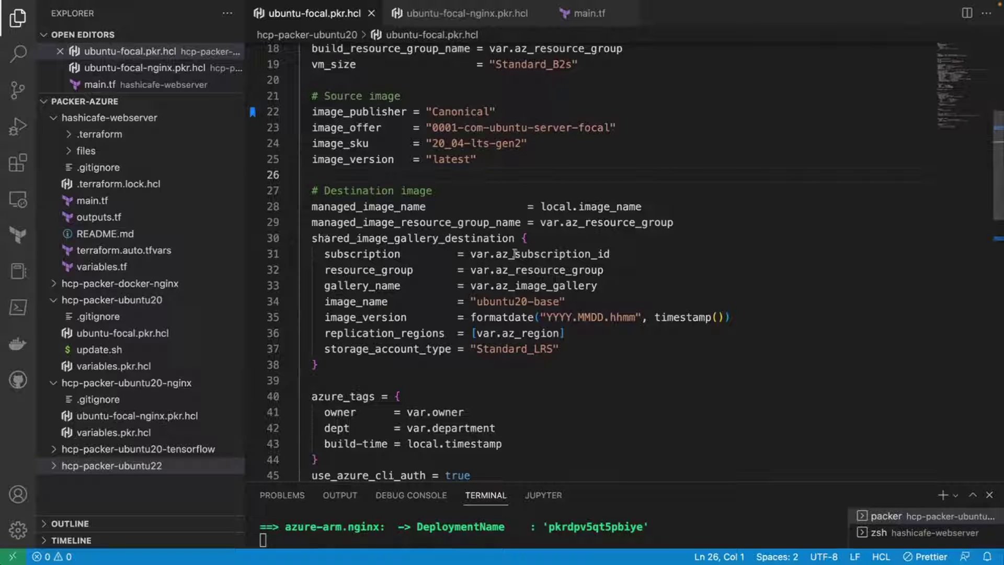
{"action": "left_click", "coordinate": [394, 382]}
{"action": "scroll", "coordinate": [482, 369], "scroll_direction": "down", "scroll_amount": 2}
{"action": "scroll", "coordinate": [483, 370], "scroll_direction": "down", "scroll_amount": 3}
{"action": "scroll", "coordinate": [483, 370], "scroll_direction": "down", "scroll_amount": 2}
{"action": "scroll", "coordinate": [482, 370], "scroll_direction": "down", "scroll_amount": 2}
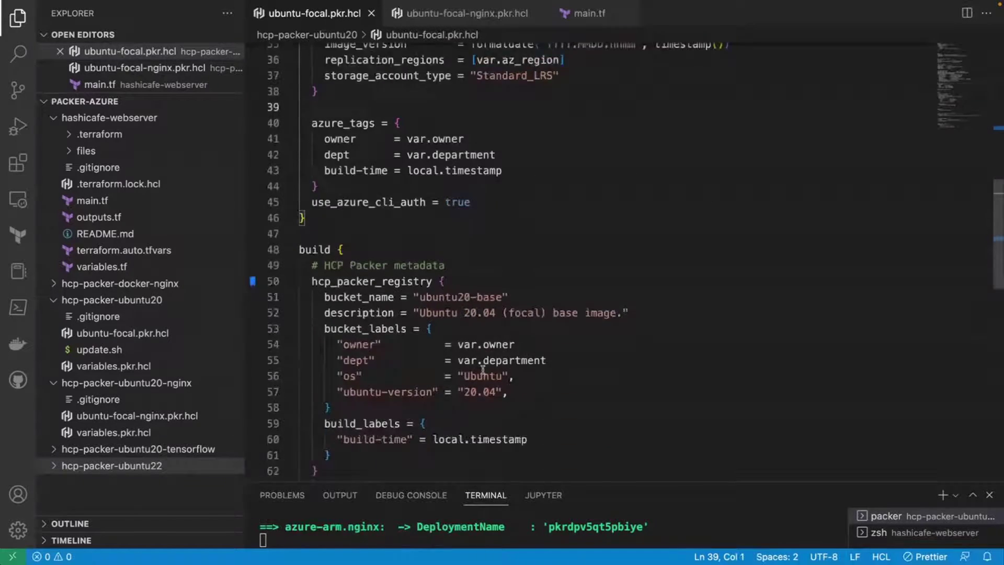
{"action": "scroll", "coordinate": [482, 370], "scroll_direction": "down", "scroll_amount": 2}
{"action": "scroll", "coordinate": [483, 370], "scroll_direction": "down", "scroll_amount": 1}
{"action": "left_click", "coordinate": [302, 136]}
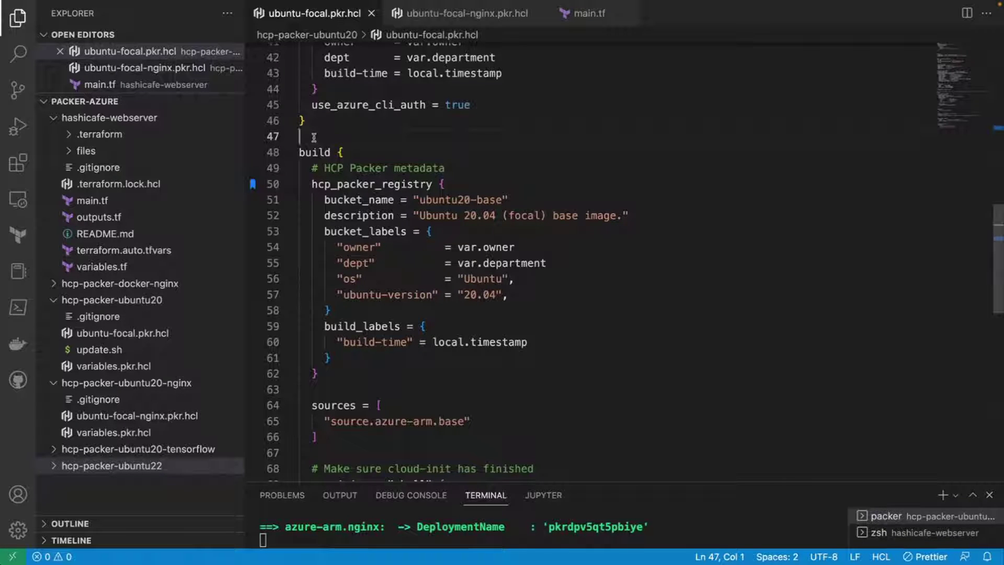
{"action": "scroll", "coordinate": [312, 147], "scroll_direction": "down", "scroll_amount": 1}
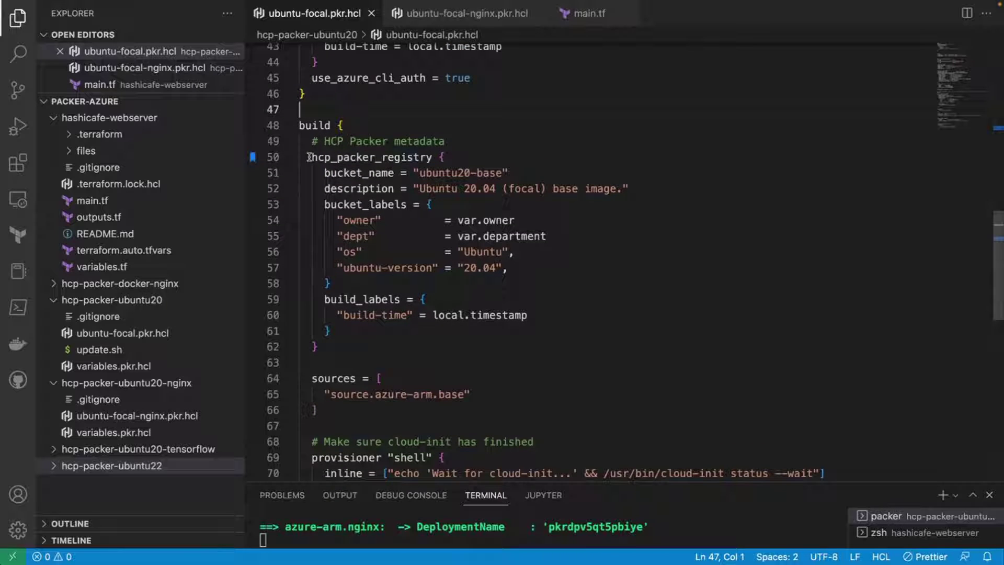
{"action": "left_click", "coordinate": [301, 158]}
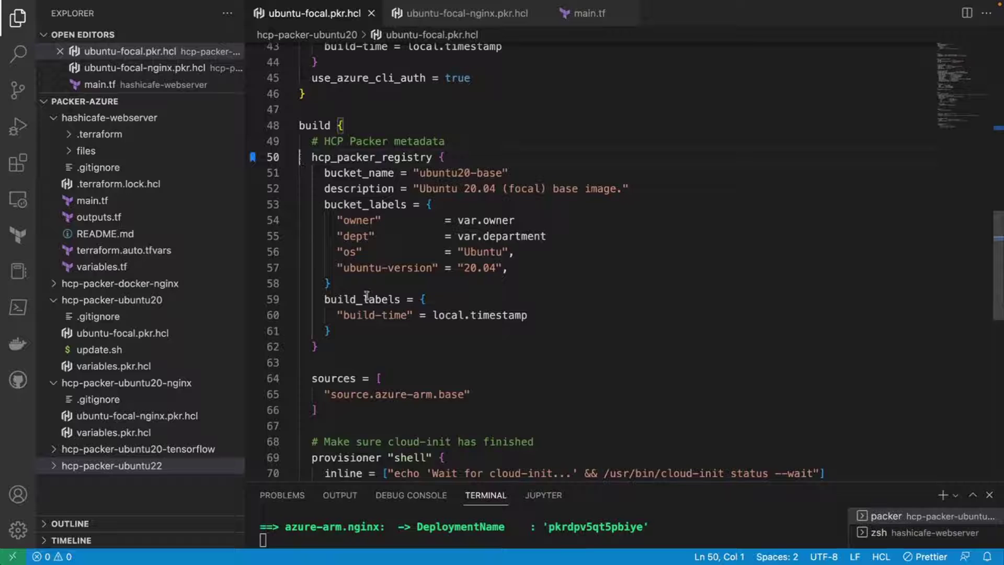
{"action": "left_click_drag", "start_coordinate": [368, 288], "coordinate": [298, 203]}
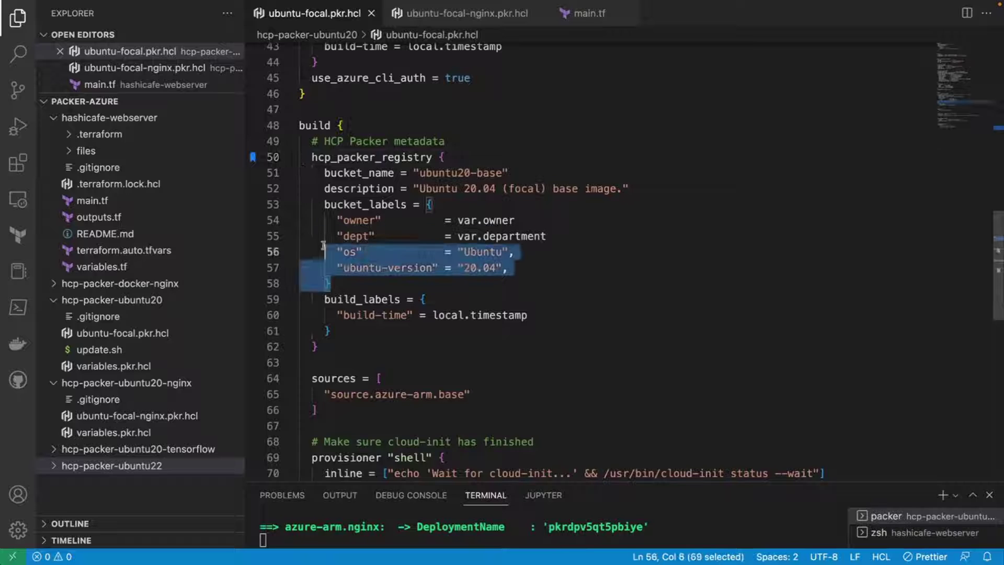
{"action": "left_click", "coordinate": [343, 286]}
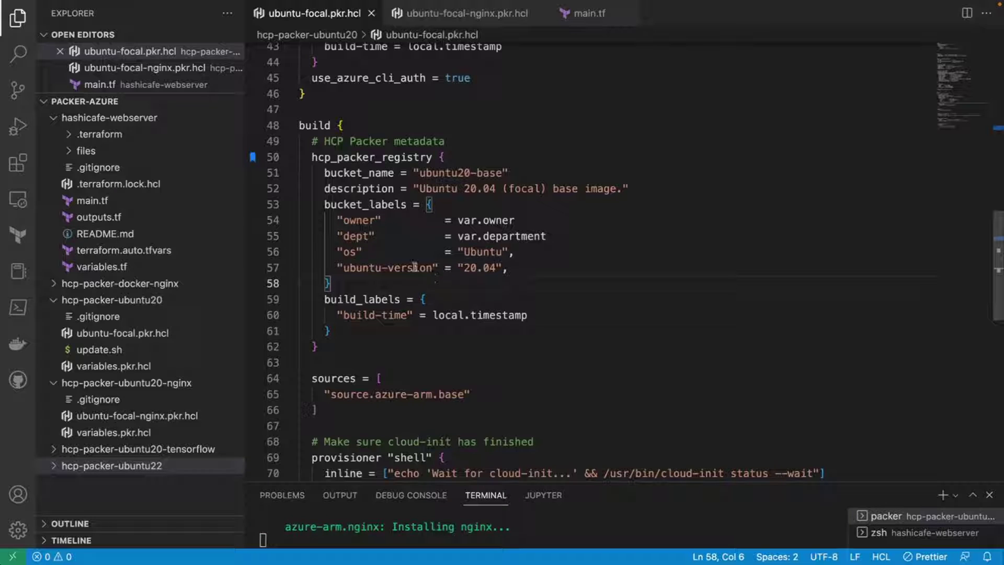
{"action": "left_click_drag", "start_coordinate": [335, 352], "coordinate": [273, 157]}
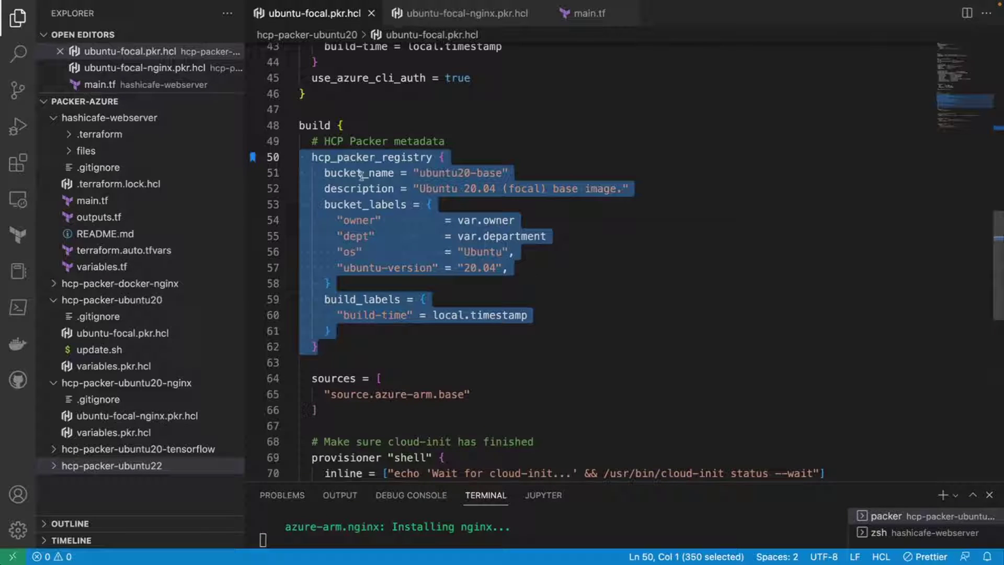
{"action": "scroll", "coordinate": [345, 416], "scroll_direction": "down", "scroll_amount": 2}
{"action": "scroll", "coordinate": [346, 392], "scroll_direction": "down", "scroll_amount": 2}
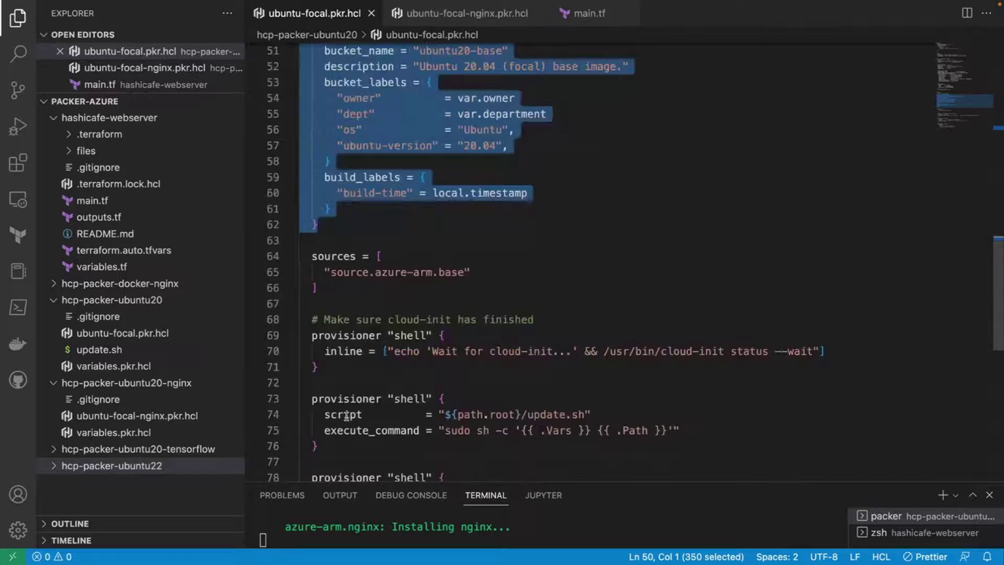
{"action": "left_click", "coordinate": [344, 306]}
{"action": "scroll", "coordinate": [345, 323], "scroll_direction": "down", "scroll_amount": 1}
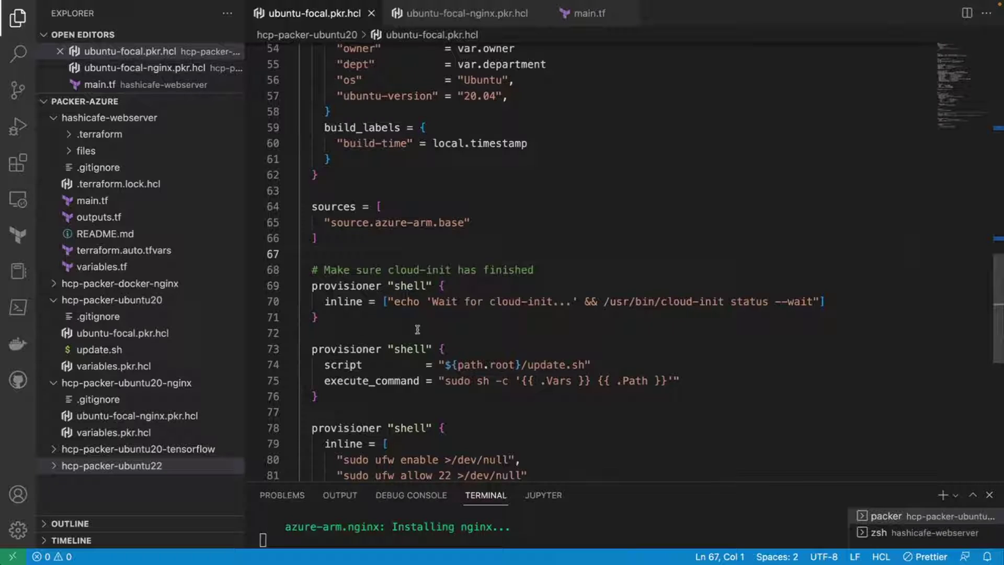
{"action": "scroll", "coordinate": [401, 380], "scroll_direction": "down", "scroll_amount": 1}
{"action": "scroll", "coordinate": [401, 381], "scroll_direction": "down", "scroll_amount": 1}
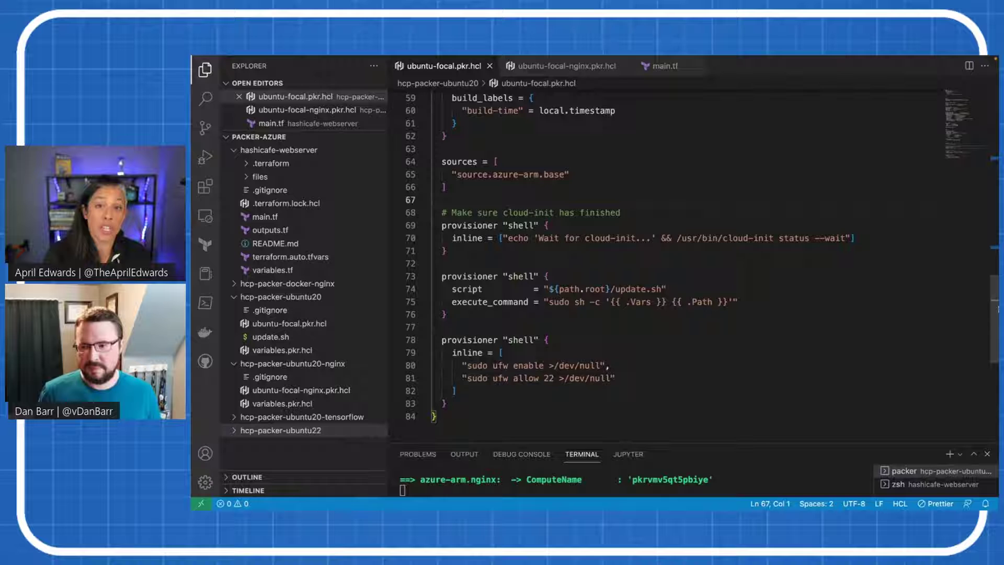
{"action": "scroll", "coordinate": [997, 304], "scroll_direction": "up", "scroll_amount": 2}
{"action": "scroll", "coordinate": [997, 304], "scroll_direction": "up", "scroll_amount": 1}
{"action": "scroll", "coordinate": [997, 304], "scroll_direction": "up", "scroll_amount": 2}
{"action": "scroll", "coordinate": [997, 304], "scroll_direction": "up", "scroll_amount": 2}
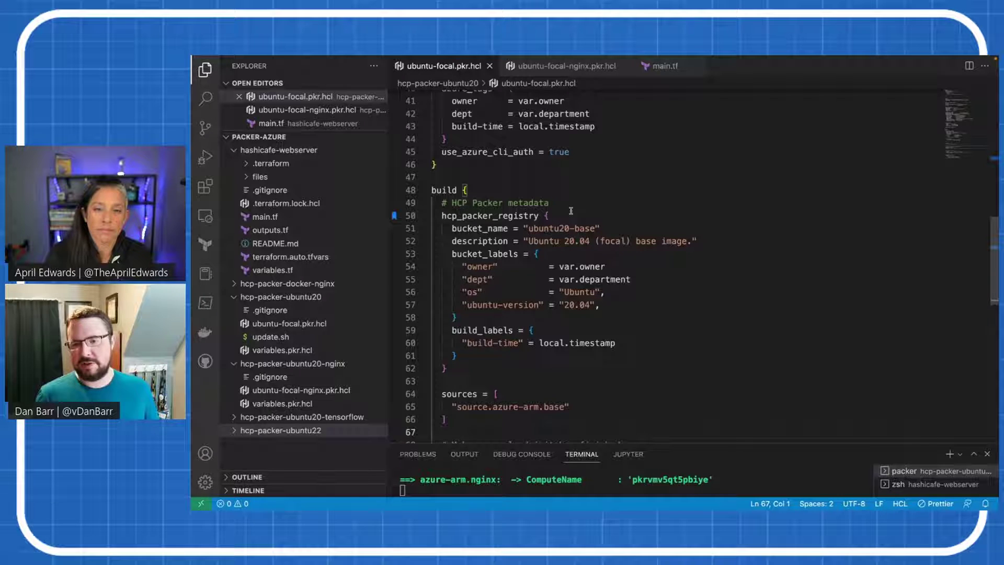
- Switch to the ubuntu-focal-nginx.pkr.hcl template in the editor
{"action": "left_click", "coordinate": [554, 68]}
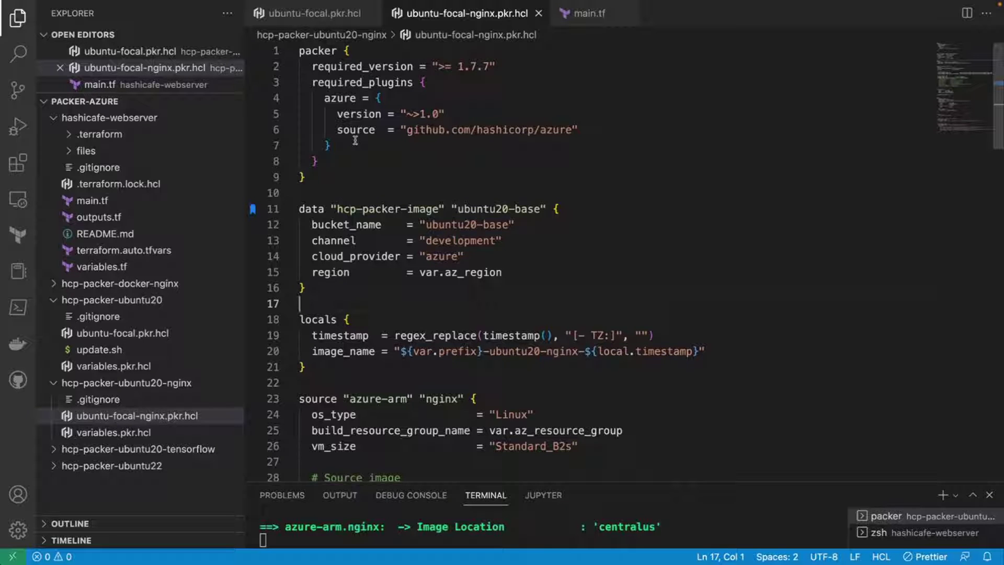
{"action": "left_click", "coordinate": [375, 193]}
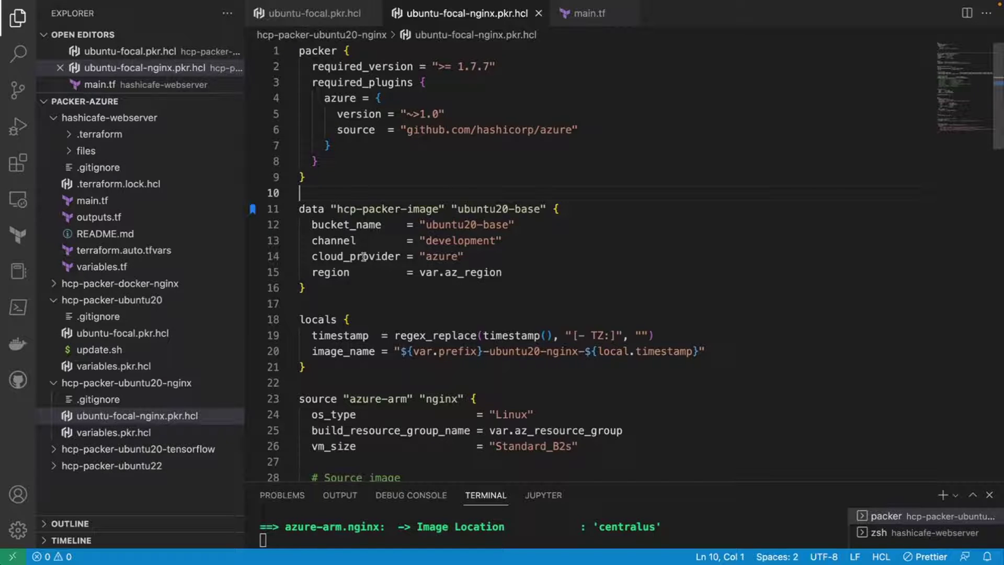
{"action": "left_click_drag", "start_coordinate": [368, 290], "coordinate": [300, 208]}
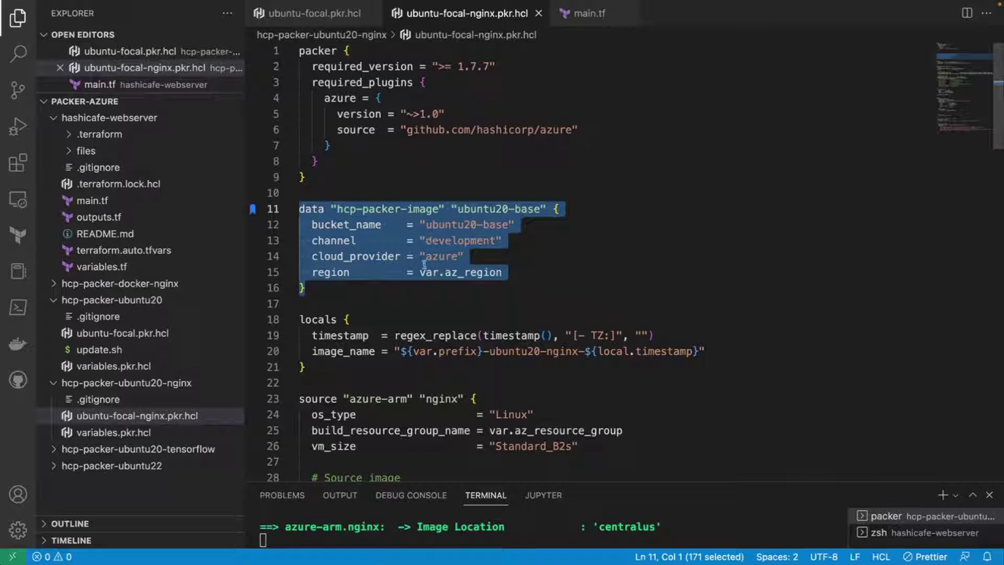
{"action": "left_click", "coordinate": [378, 292]}
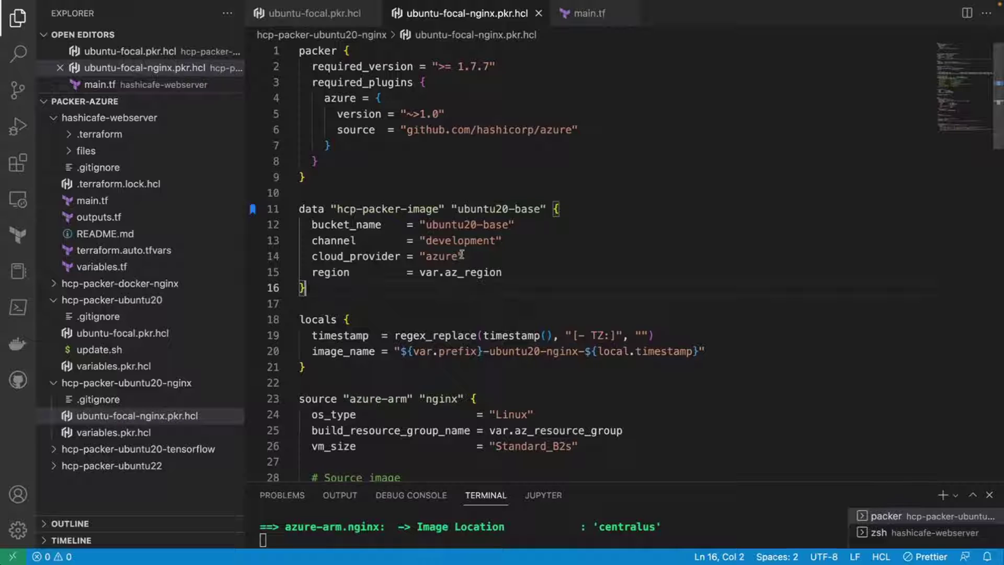
{"action": "scroll", "coordinate": [461, 255], "scroll_direction": "down", "scroll_amount": 1}
{"action": "scroll", "coordinate": [462, 254], "scroll_direction": "down", "scroll_amount": 1}
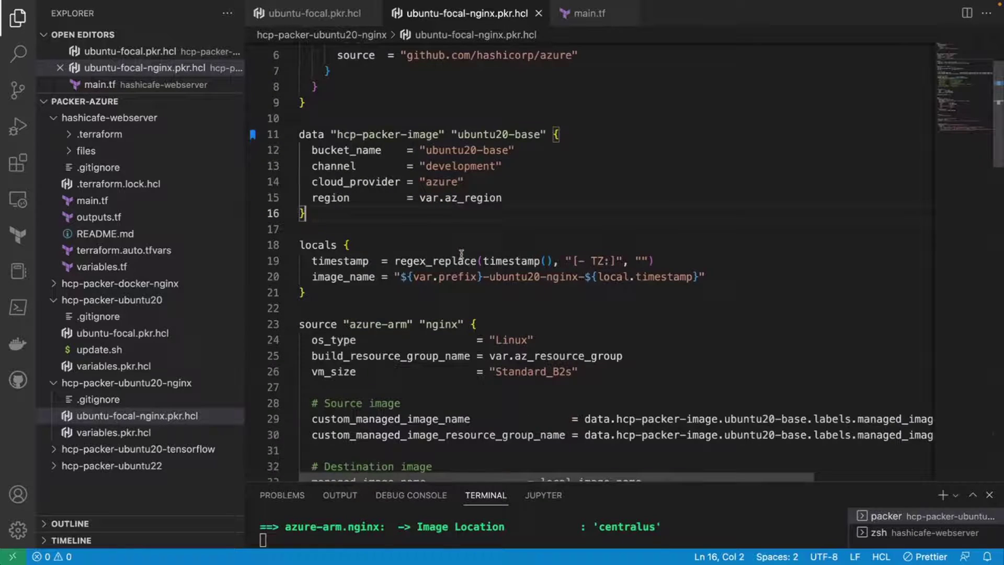
{"action": "scroll", "coordinate": [462, 253], "scroll_direction": "down", "scroll_amount": 1}
{"action": "scroll", "coordinate": [461, 253], "scroll_direction": "down", "scroll_amount": 2}
{"action": "scroll", "coordinate": [462, 253], "scroll_direction": "down", "scroll_amount": 1}
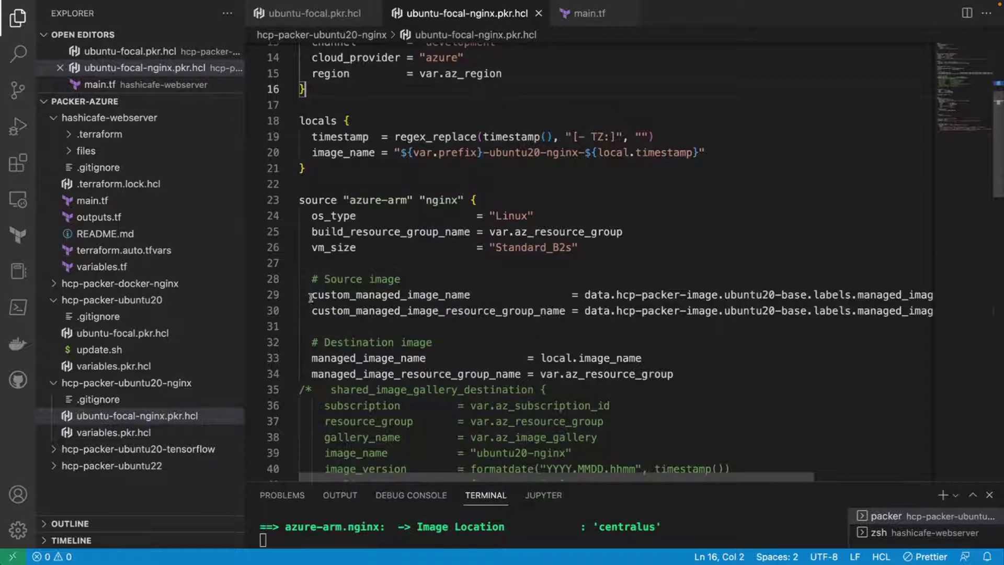
{"action": "left_click_drag", "start_coordinate": [312, 294], "coordinate": [311, 310]}
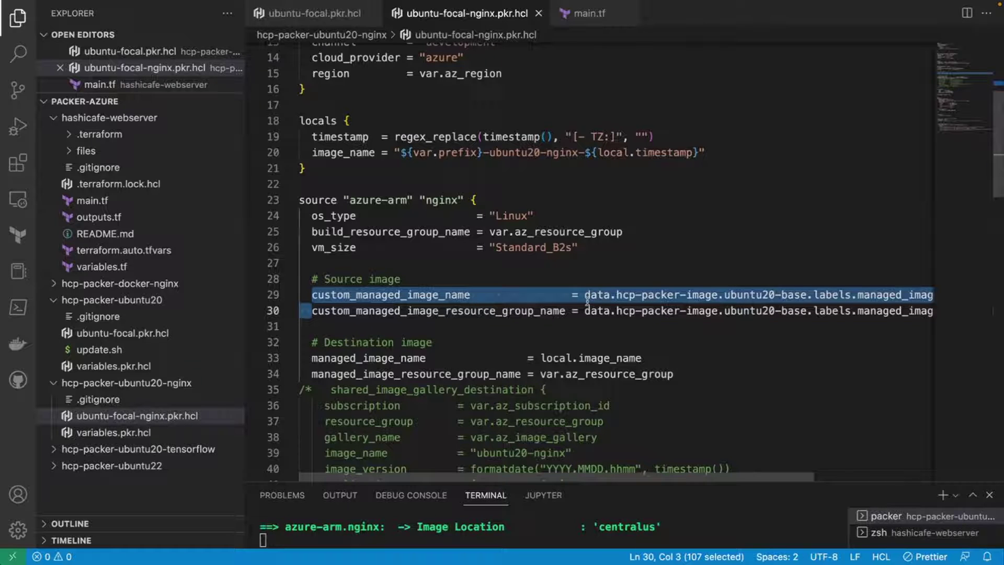
{"action": "left_click", "coordinate": [504, 328]}
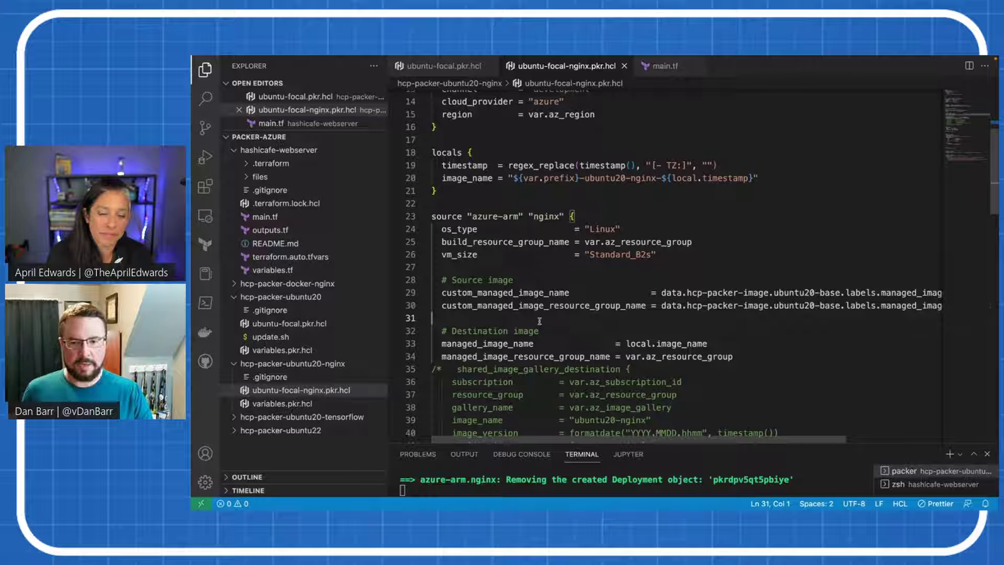
- Switch desktops from VS Code to the browser's HCP Packer Images page
{"action": "key", "text": "ctrl+Right"}
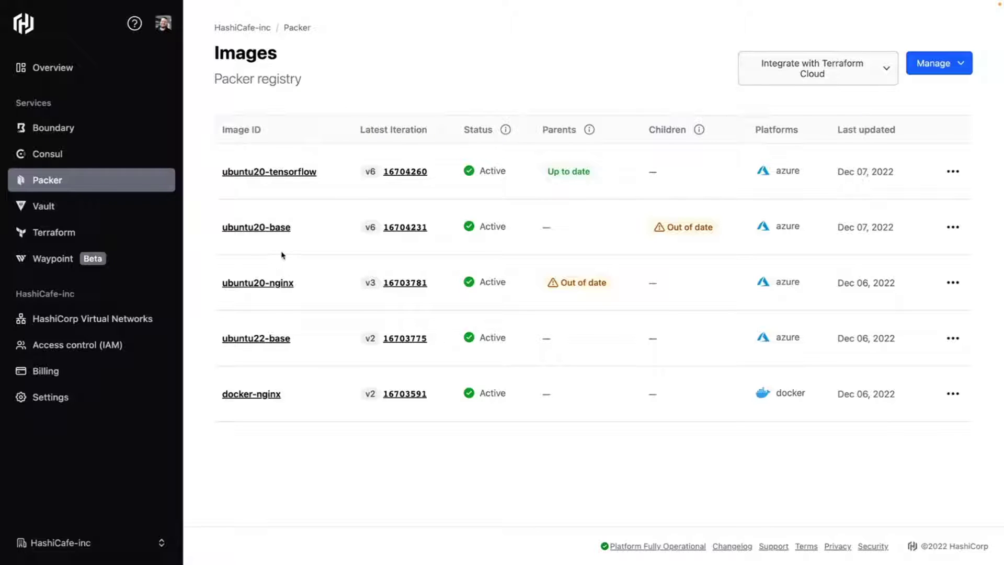
- Open the ubuntu20-base image from the Packer registry Images table
{"action": "left_click", "coordinate": [258, 230]}
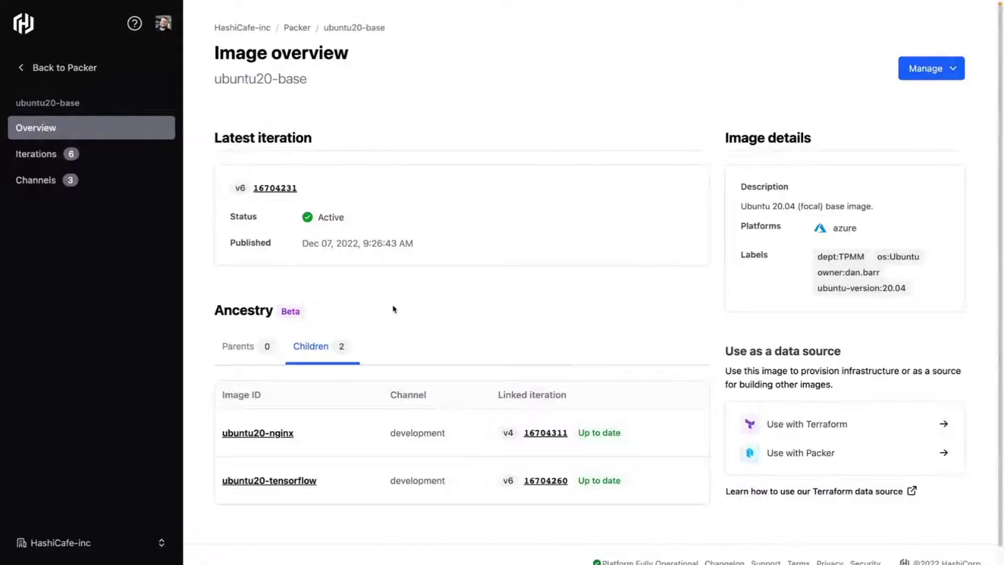
{"action": "scroll", "coordinate": [393, 309], "scroll_direction": "down", "scroll_amount": 1}
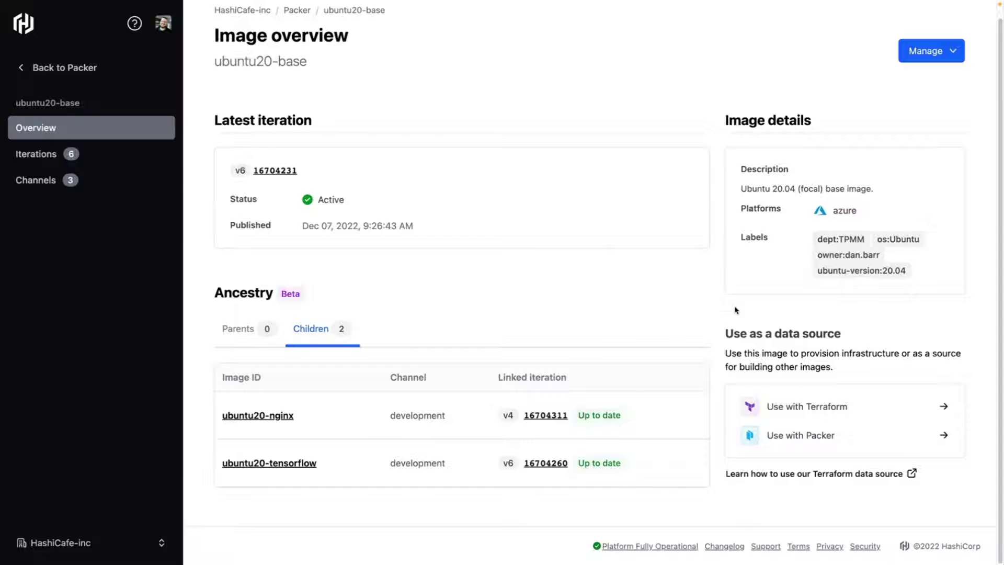
- Review ubuntu20-base's Terraform data source snippet, then open its Iterations list
{"action": "left_click", "coordinate": [816, 407]}
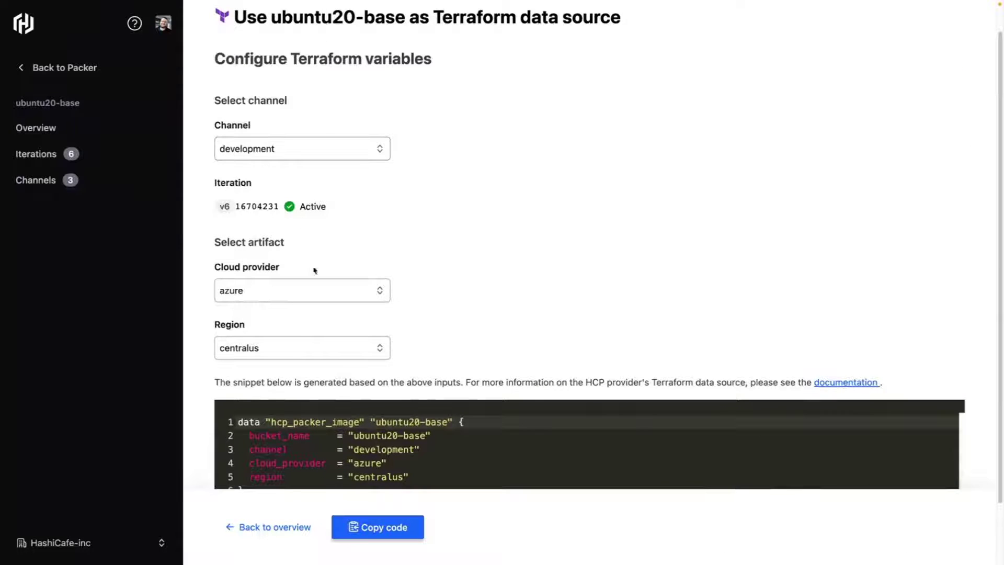
{"action": "scroll", "coordinate": [500, 186], "scroll_direction": "down", "scroll_amount": 2}
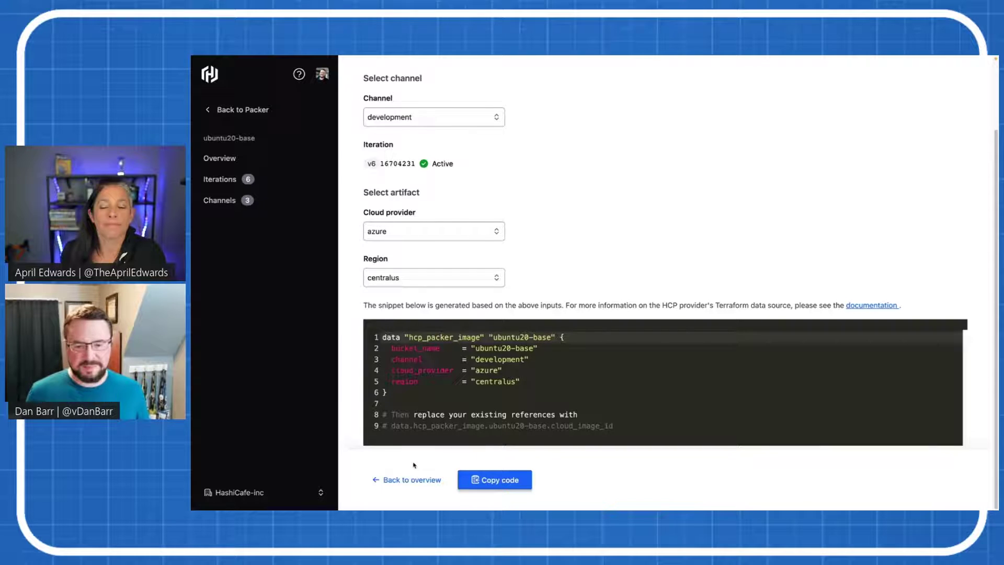
{"action": "left_click", "coordinate": [410, 480]}
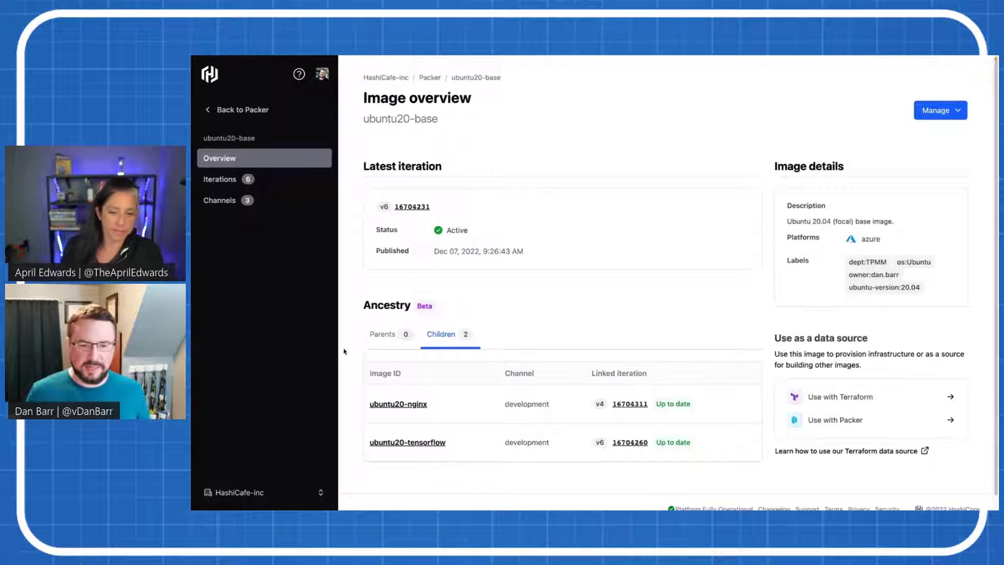
{"action": "left_click", "coordinate": [217, 183]}
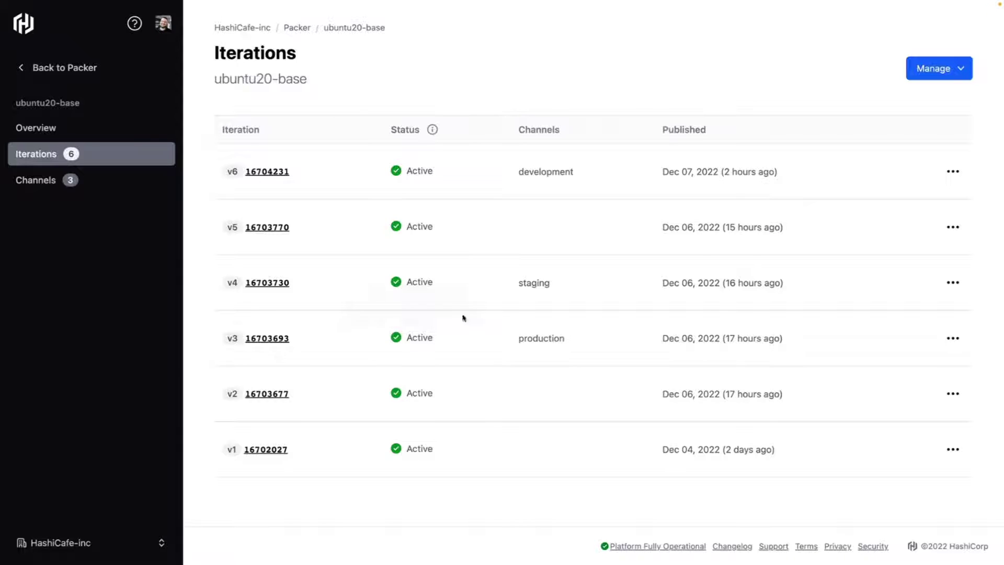
- Check the v6 and v3 iteration actions, cancel revoking v3, and open the Channels page
{"action": "left_click", "coordinate": [957, 169]}
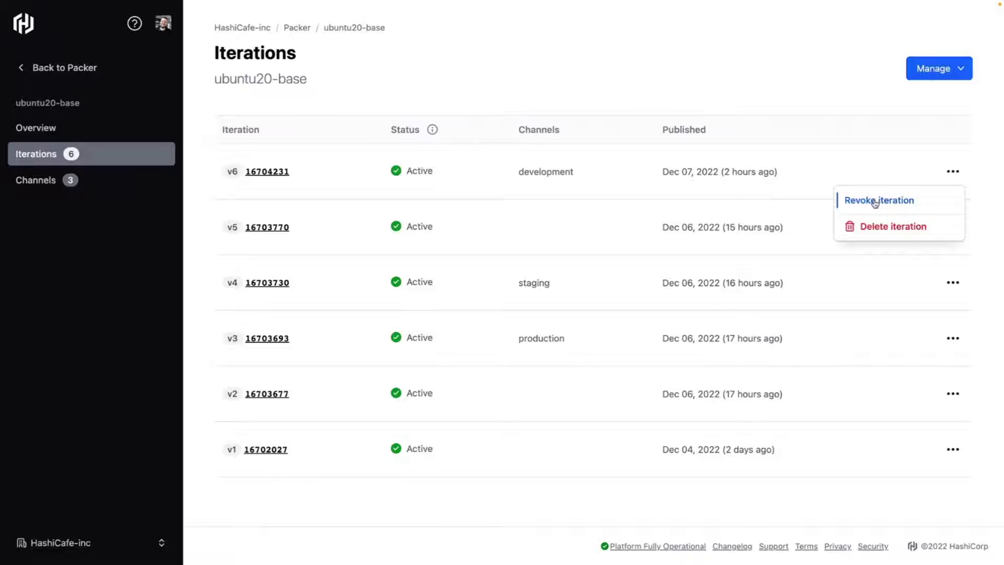
{"action": "left_click", "coordinate": [811, 293]}
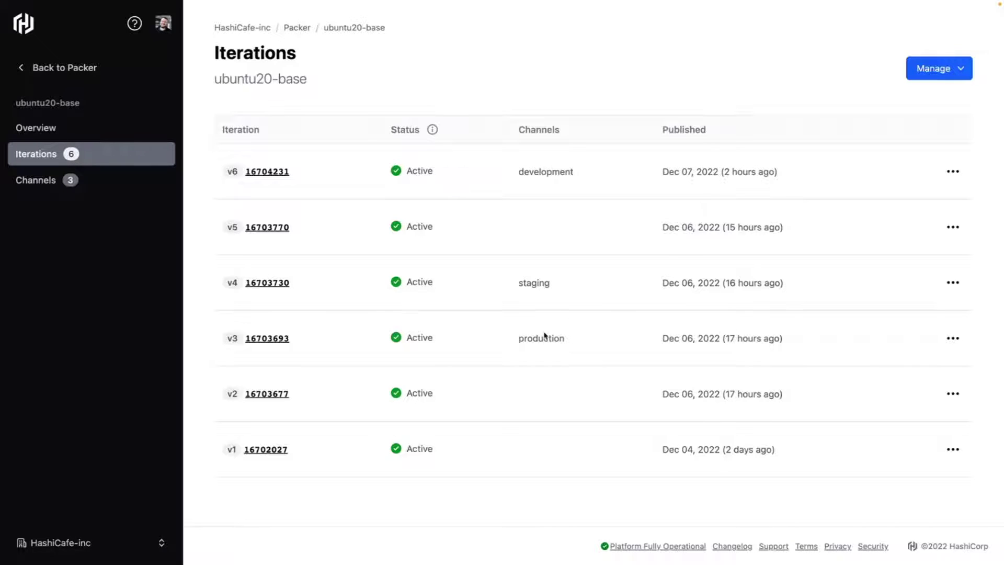
{"action": "left_click", "coordinate": [954, 340]}
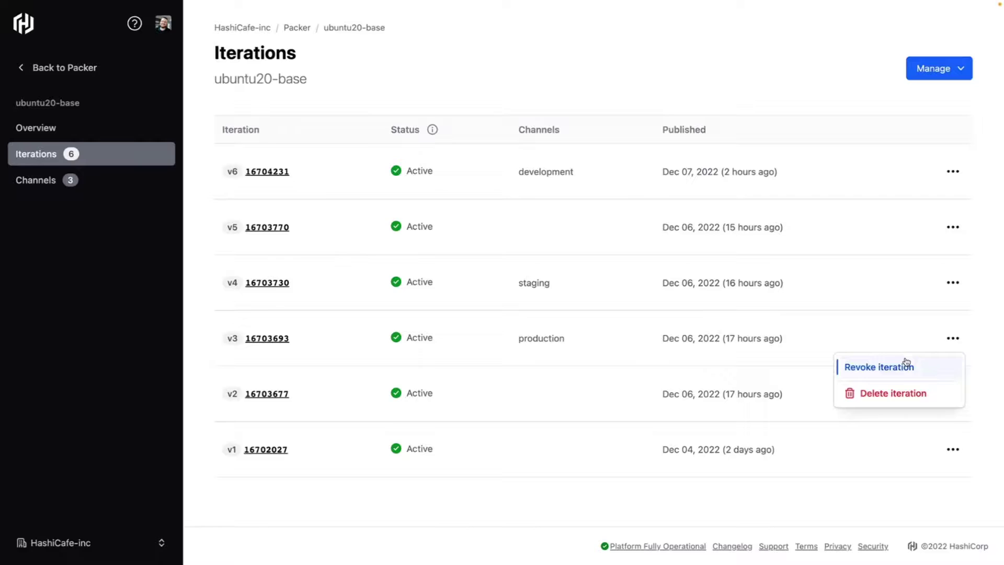
{"action": "left_click", "coordinate": [904, 365]}
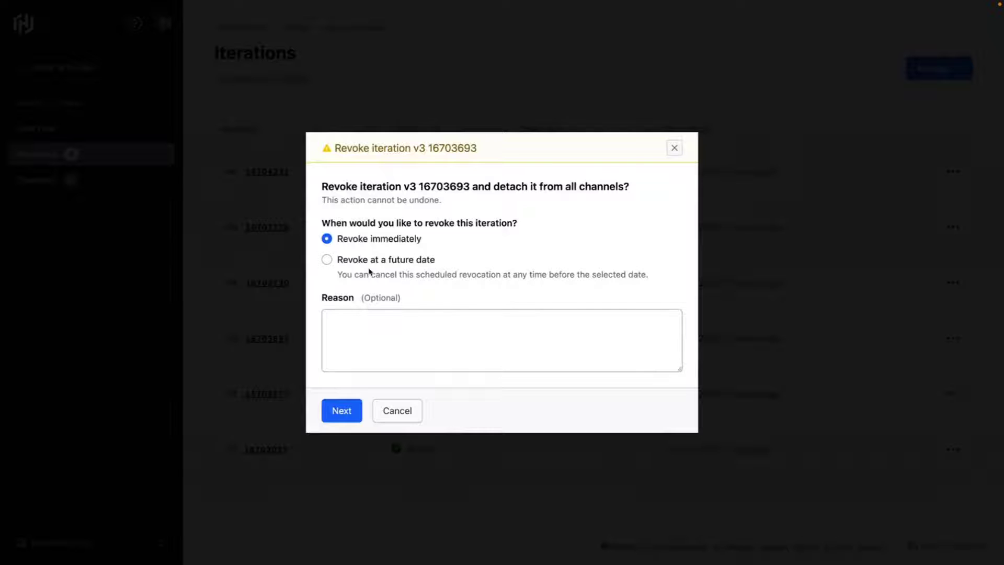
{"action": "left_click", "coordinate": [406, 410]}
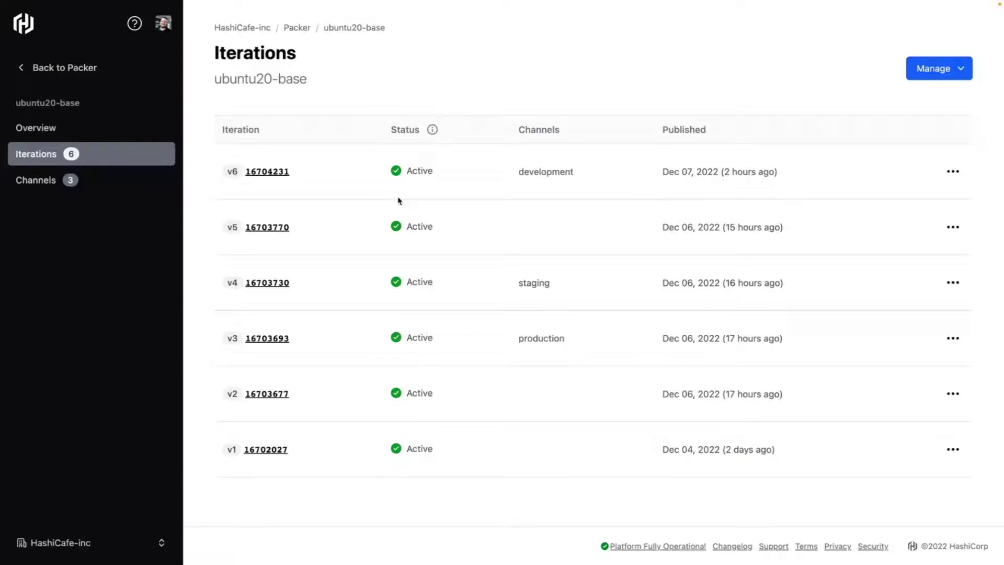
{"action": "left_click", "coordinate": [100, 179]}
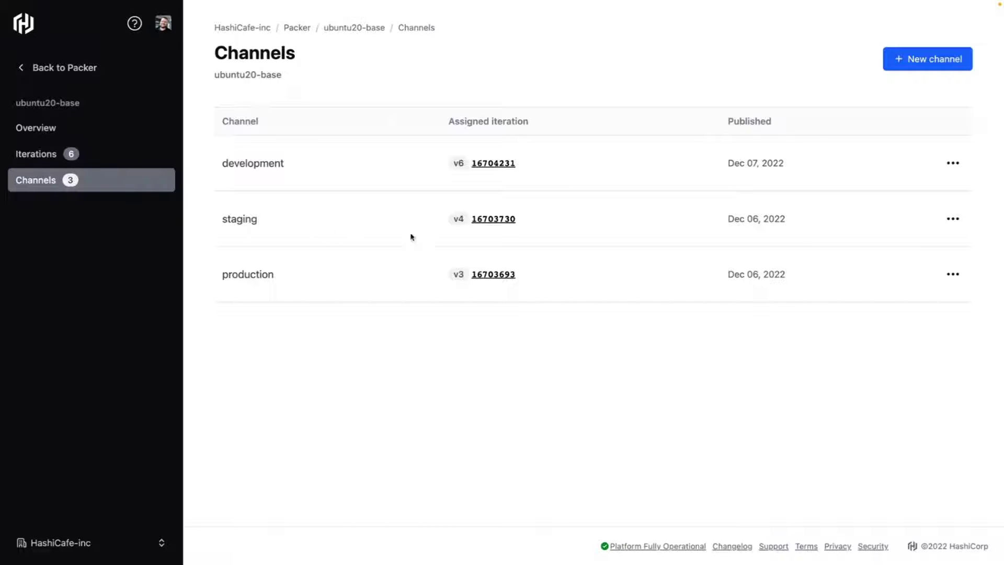
- Reassign the staging channel to iteration v6 and open iteration 16704231's details
{"action": "left_click", "coordinate": [953, 219]}
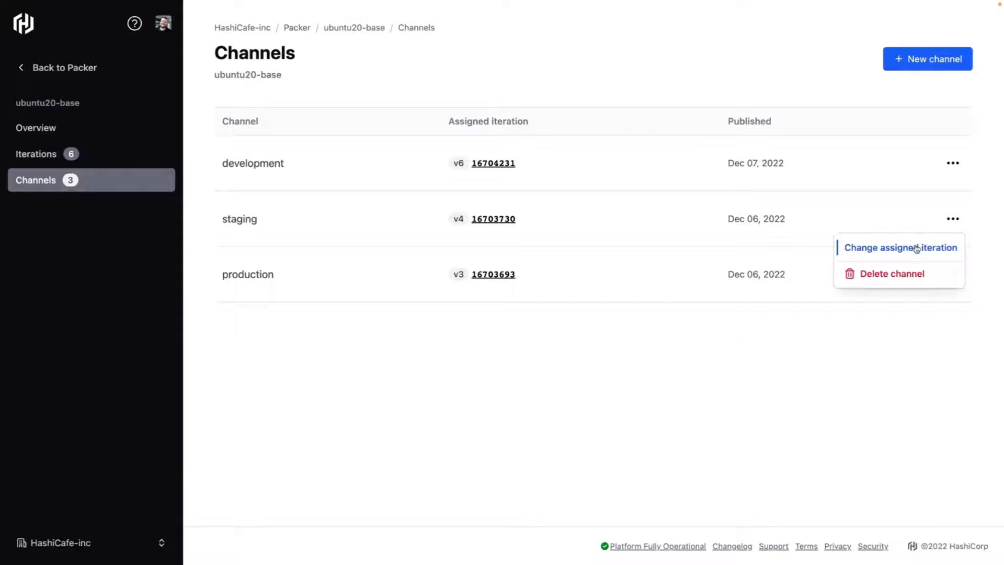
{"action": "left_click", "coordinate": [916, 248]}
{"action": "left_click", "coordinate": [357, 292]}
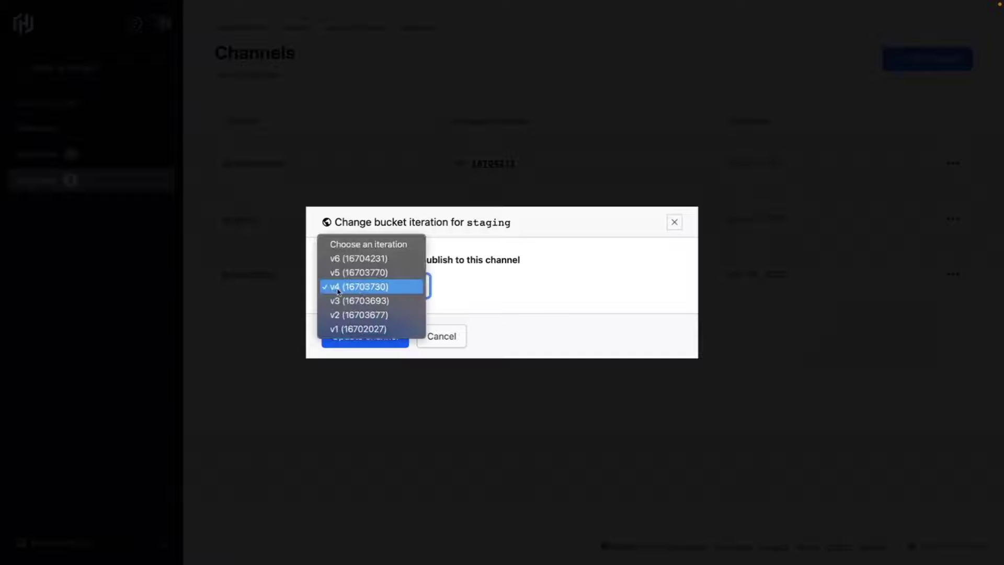
{"action": "left_click", "coordinate": [342, 259]}
{"action": "left_click", "coordinate": [363, 337]}
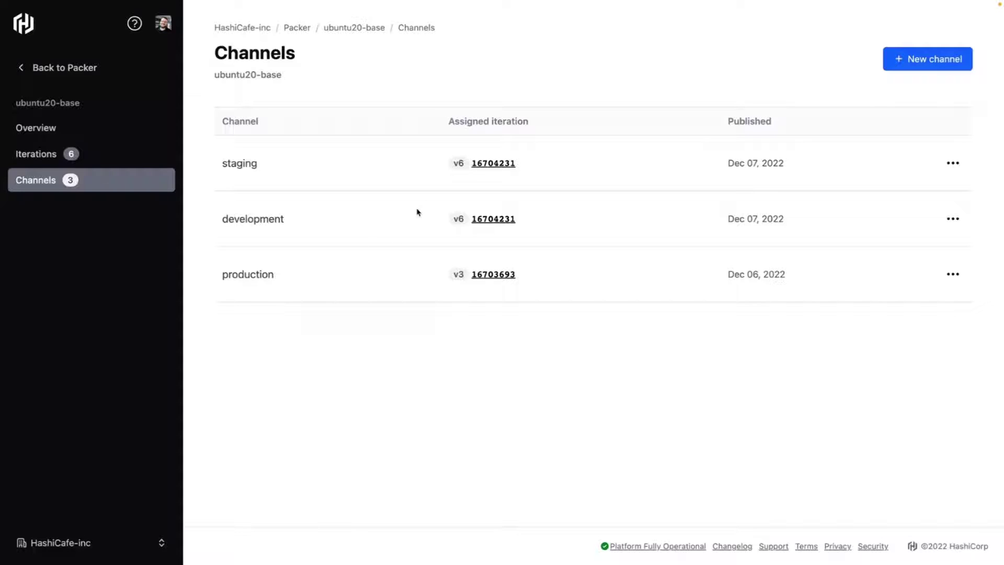
{"action": "left_click", "coordinate": [493, 163]}
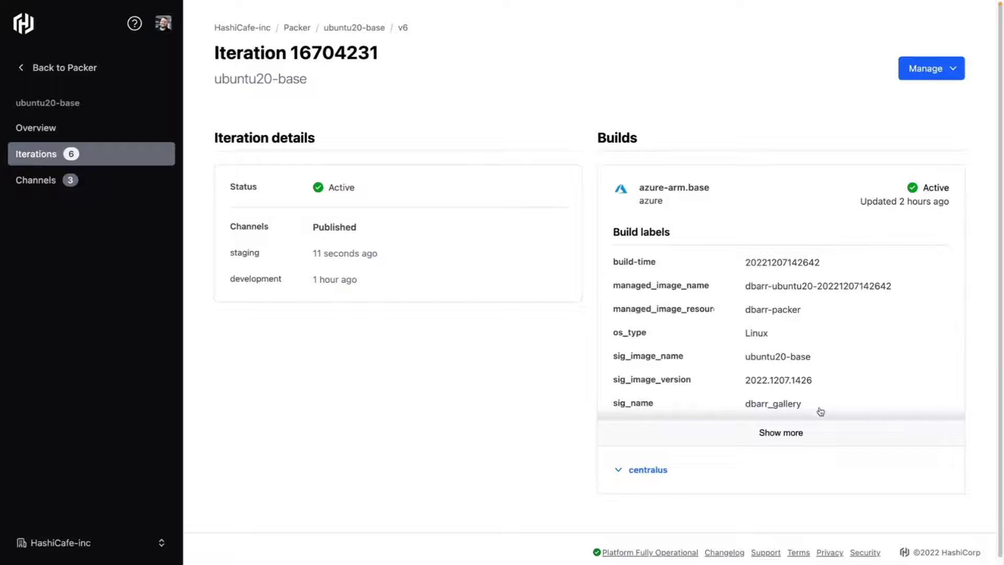
- Expand the centralus build to show its Azure Image ID and Created time
{"action": "left_click", "coordinate": [665, 471]}
{"action": "scroll", "coordinate": [574, 411], "scroll_direction": "down", "scroll_amount": 3}
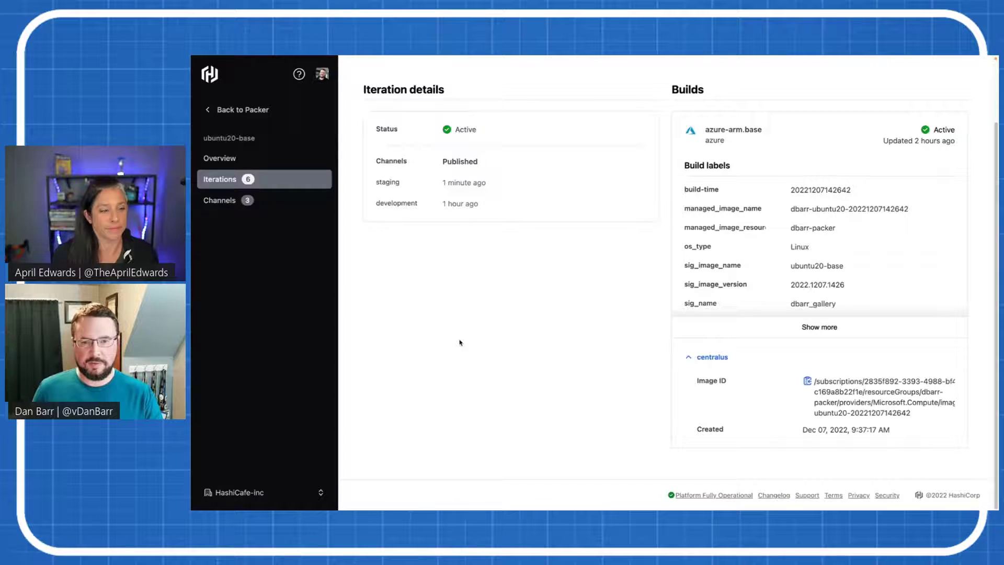
- In VS Code, enlarge the terminal to read the Published metadata line, then shrink it again
{"action": "key", "text": "ctrl+Left"}
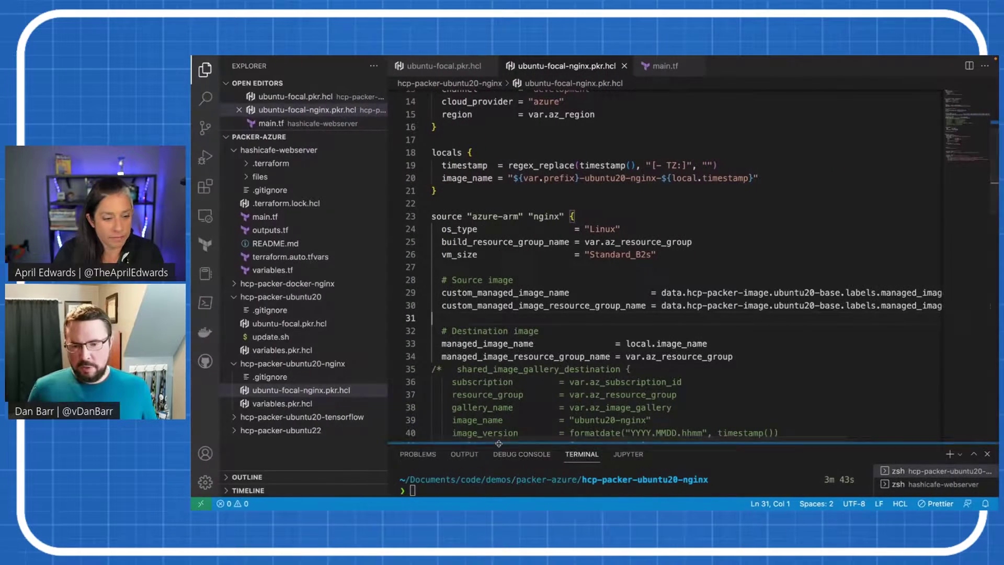
{"action": "left_click_drag", "start_coordinate": [498, 445], "coordinate": [498, 157]}
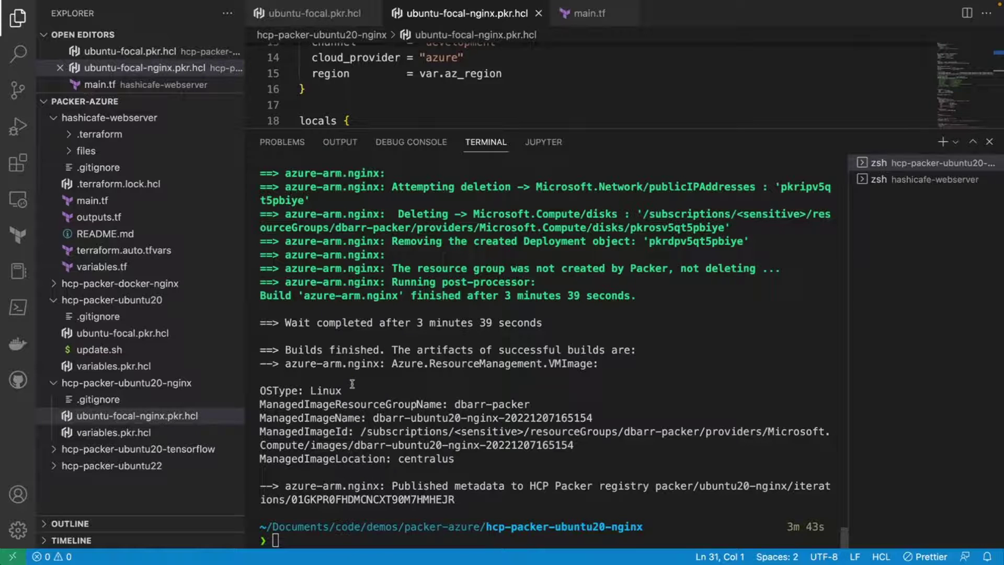
{"action": "left_click_drag", "start_coordinate": [484, 500], "coordinate": [260, 486]}
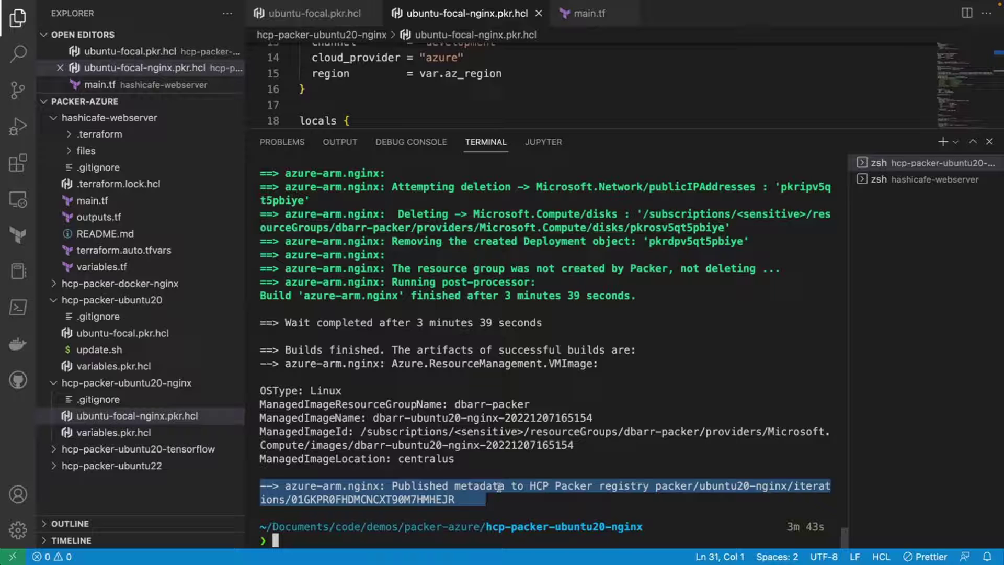
{"action": "left_click", "coordinate": [573, 487]}
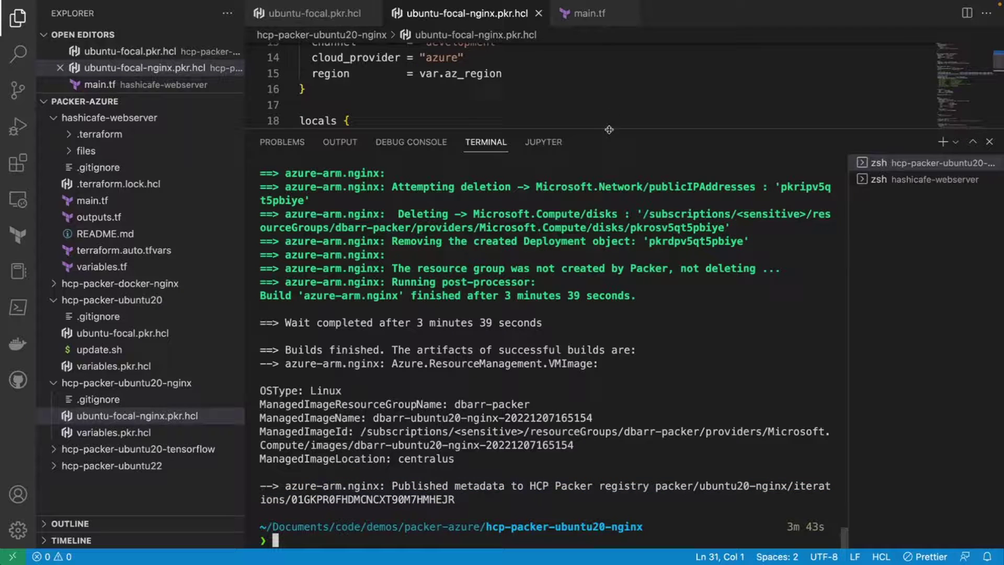
{"action": "left_click_drag", "start_coordinate": [610, 129], "coordinate": [590, 418]}
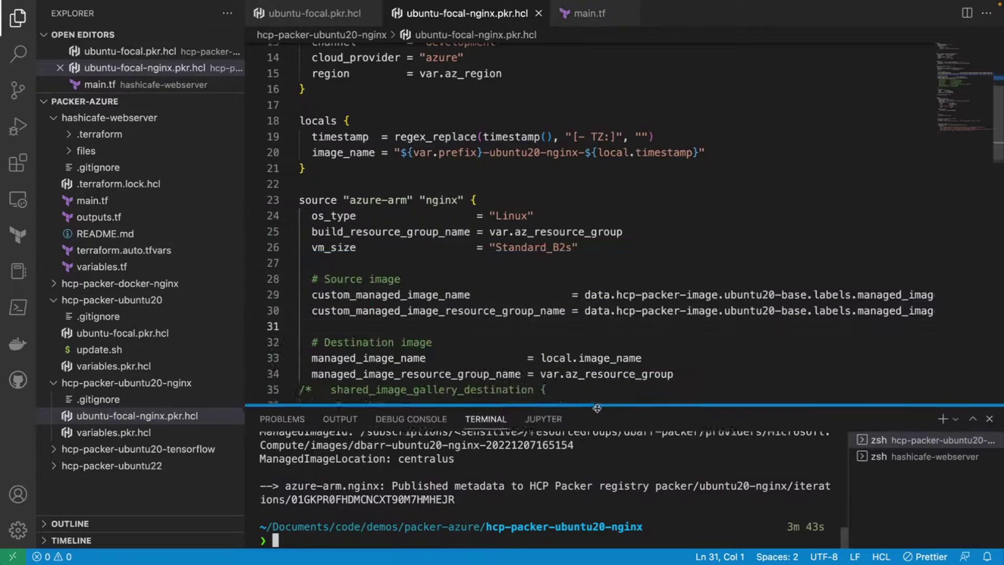
- Open the webserver's main.tf and highlight its hcp_packer_image data block
{"action": "left_click", "coordinate": [590, 15]}
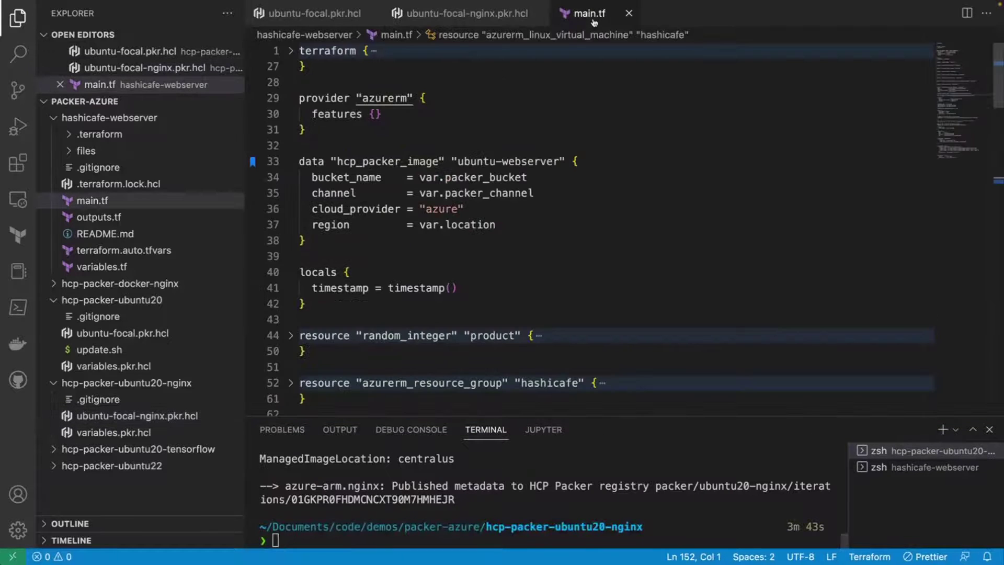
{"action": "left_click", "coordinate": [334, 142]}
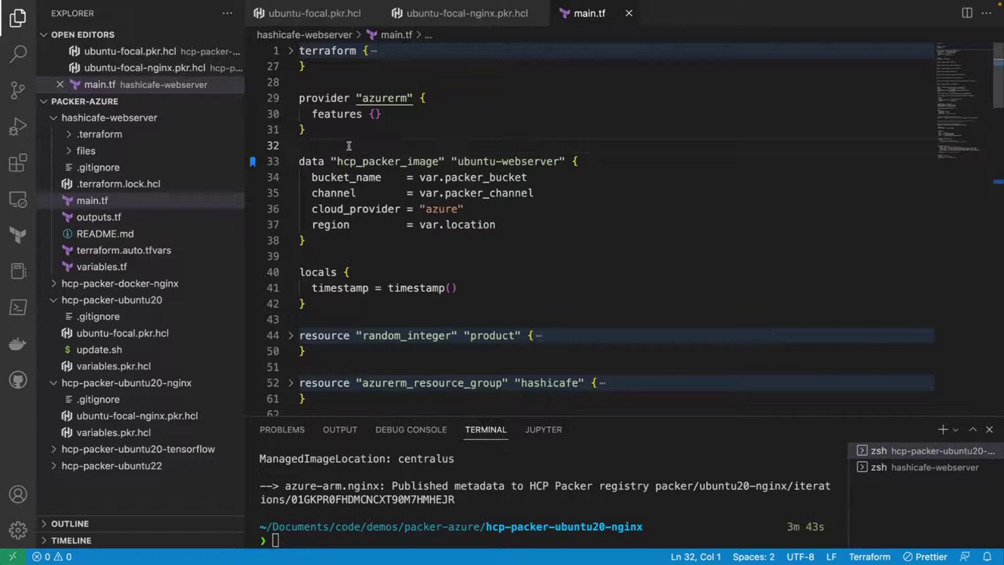
{"action": "left_click_drag", "start_coordinate": [348, 146], "coordinate": [358, 244]}
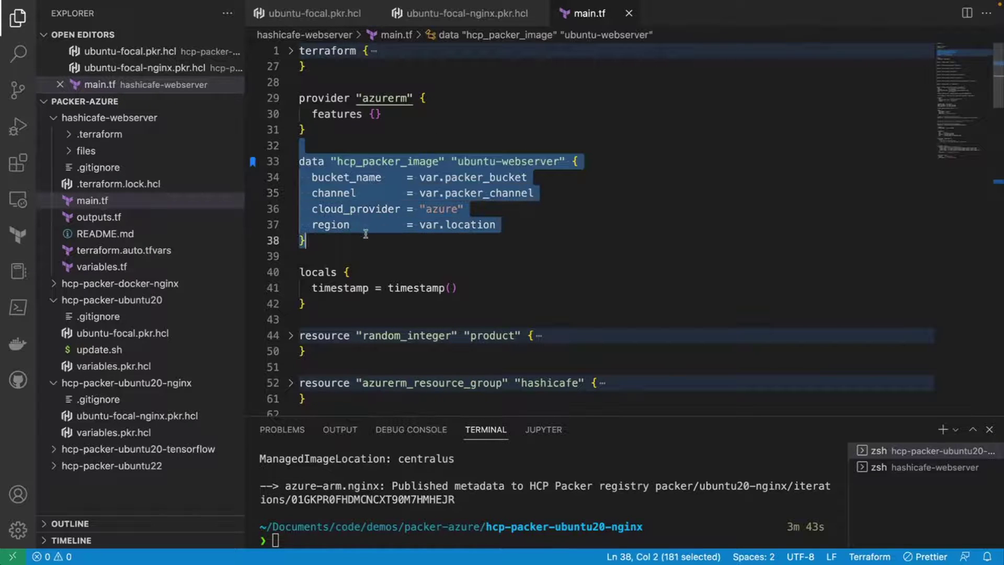
{"action": "left_click", "coordinate": [405, 245]}
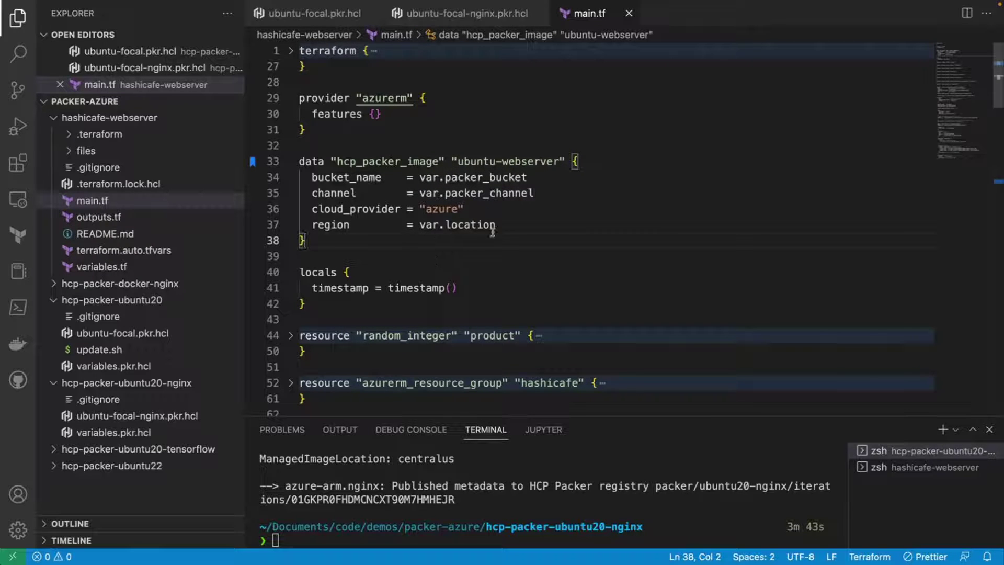
{"action": "scroll", "coordinate": [463, 238], "scroll_direction": "down", "scroll_amount": 1}
{"action": "scroll", "coordinate": [461, 244], "scroll_direction": "down", "scroll_amount": 2}
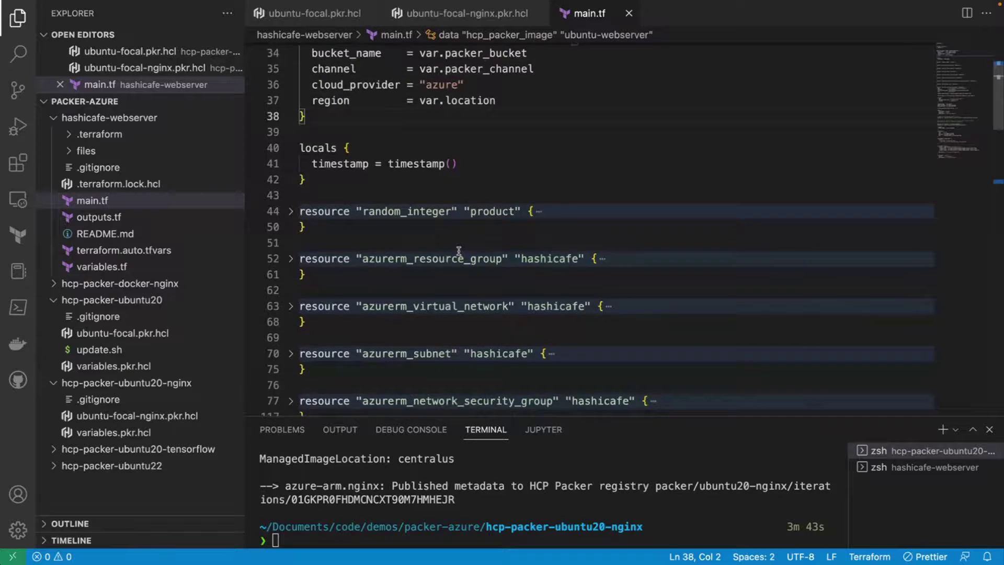
{"action": "scroll", "coordinate": [459, 250], "scroll_direction": "down", "scroll_amount": 6}
{"action": "scroll", "coordinate": [458, 250], "scroll_direction": "down", "scroll_amount": 2}
{"action": "scroll", "coordinate": [455, 247], "scroll_direction": "down", "scroll_amount": 2}
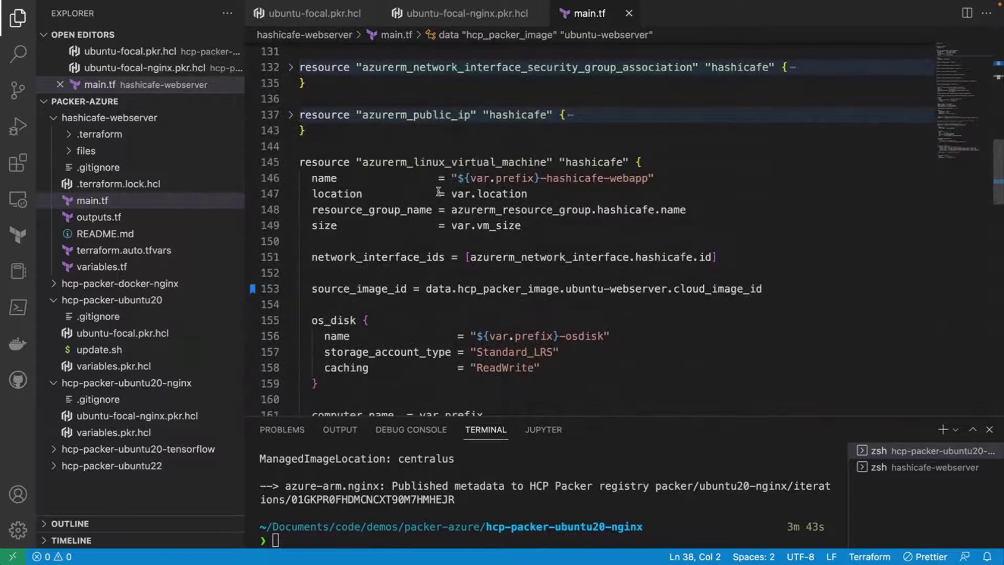
{"action": "scroll", "coordinate": [420, 224], "scroll_direction": "down", "scroll_amount": 3}
- Highlight the source_image_id line and show the hashicafe-webserver terminal in a taller panel
{"action": "left_click_drag", "start_coordinate": [312, 238], "coordinate": [763, 239]}
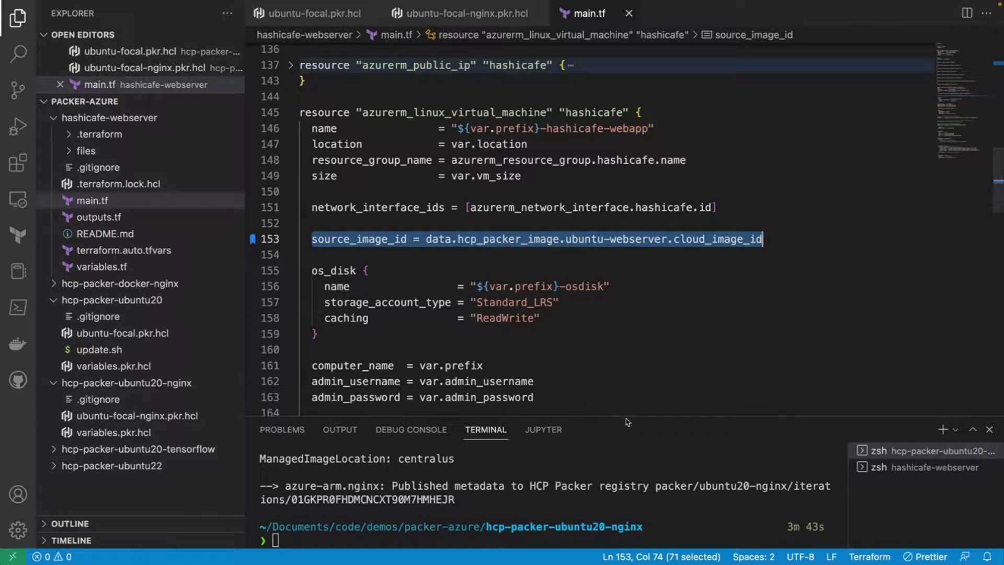
{"action": "left_click", "coordinate": [863, 467]}
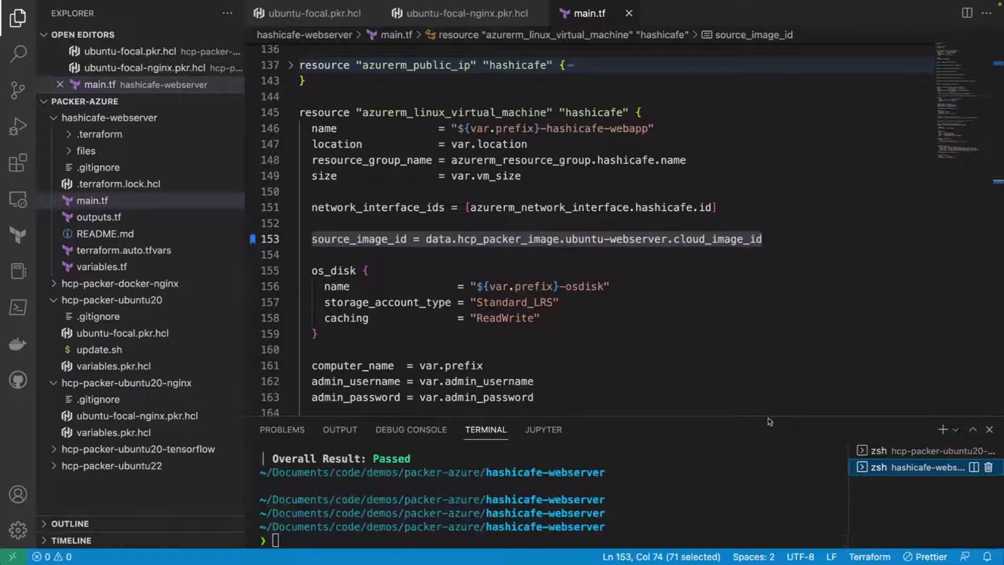
{"action": "left_click_drag", "start_coordinate": [767, 417], "coordinate": [765, 250]}
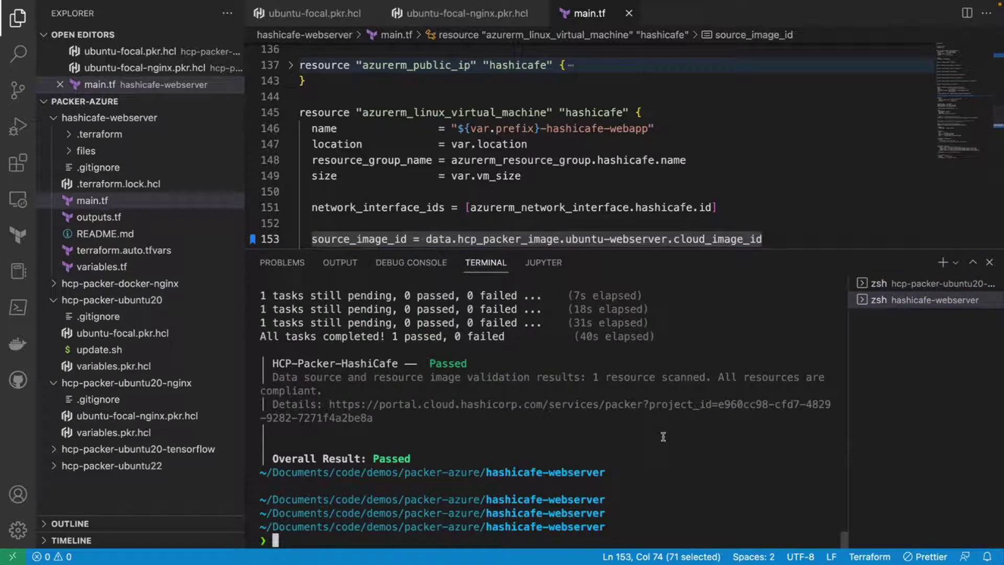
{"action": "type", "text": "clear"}
- Clear the terminal, start `terraform apply -auto-approve` for the webserver, then switch to the browser
{"action": "key", "text": "Return"}
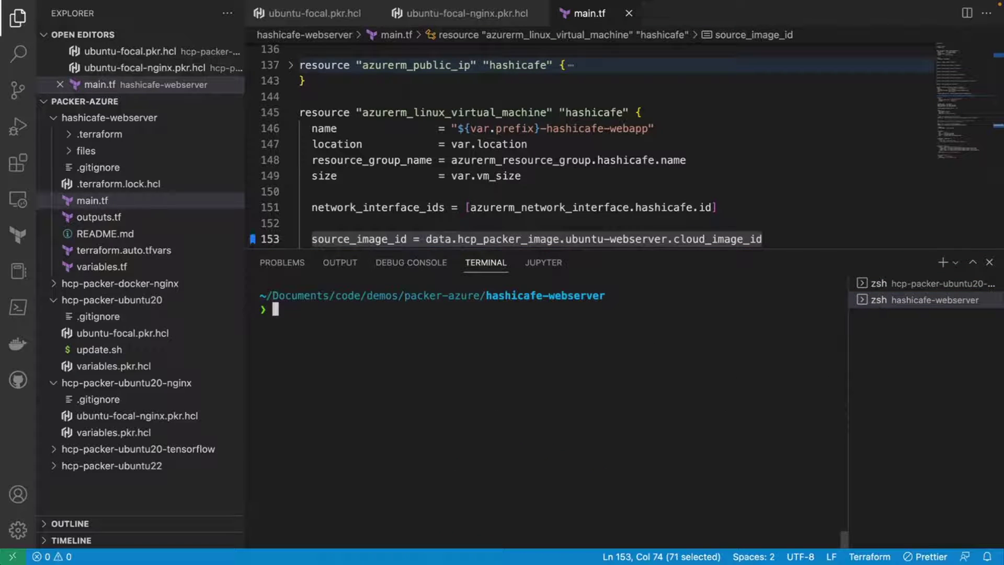
{"action": "type", "text": "terraform appl"}
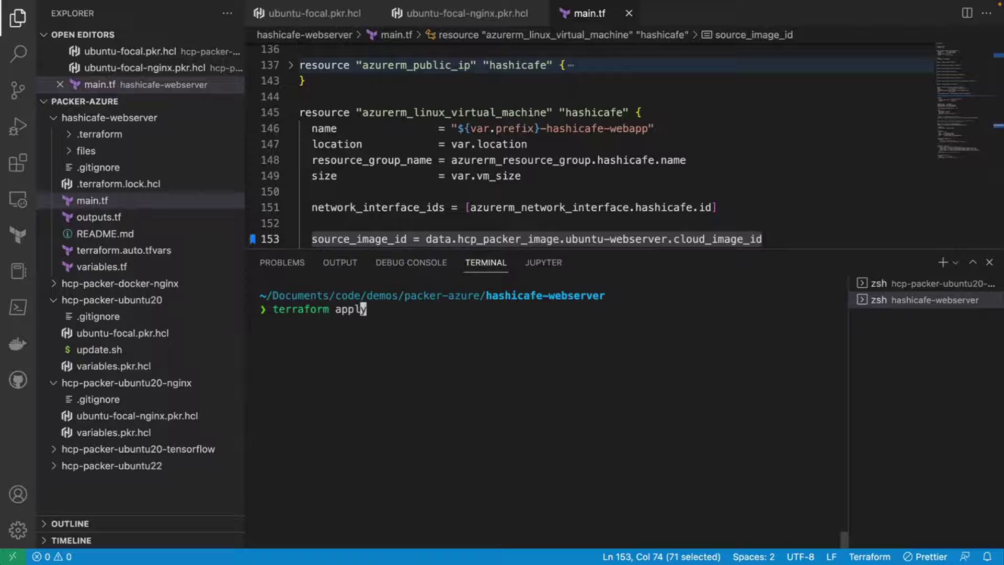
{"action": "type", "text": "y -auto-approve"}
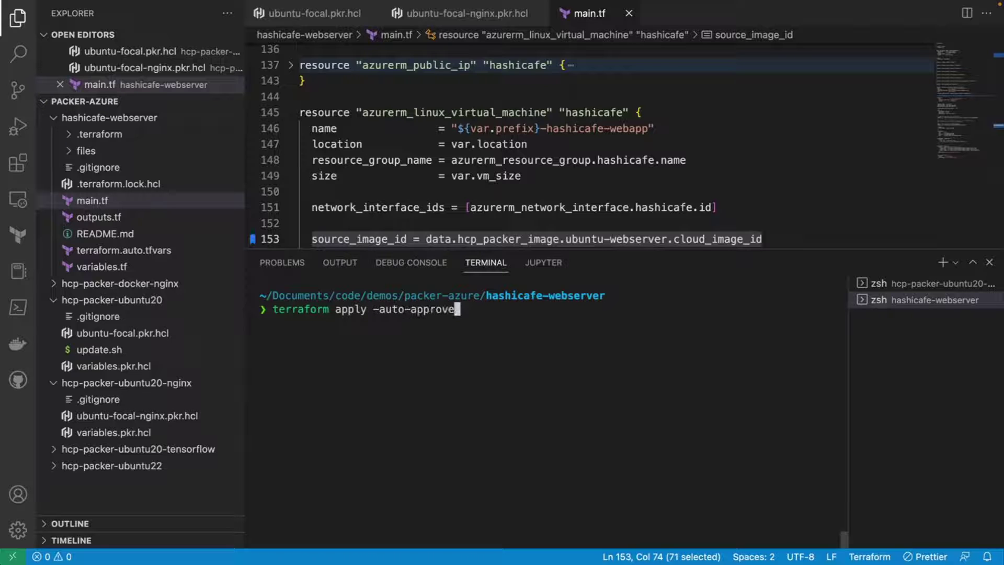
{"action": "key", "text": "Return"}
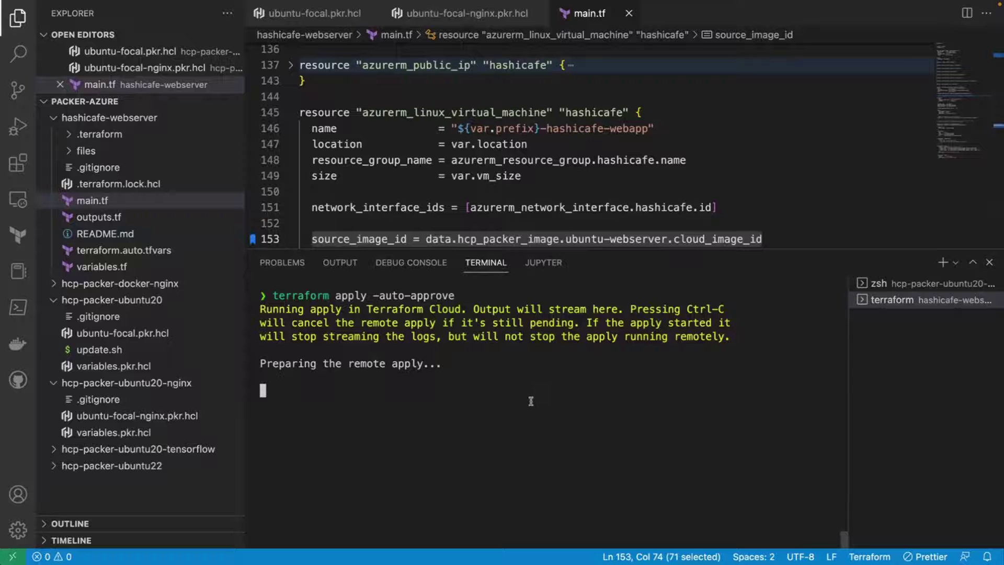
{"action": "key", "text": "ctrl+Right"}
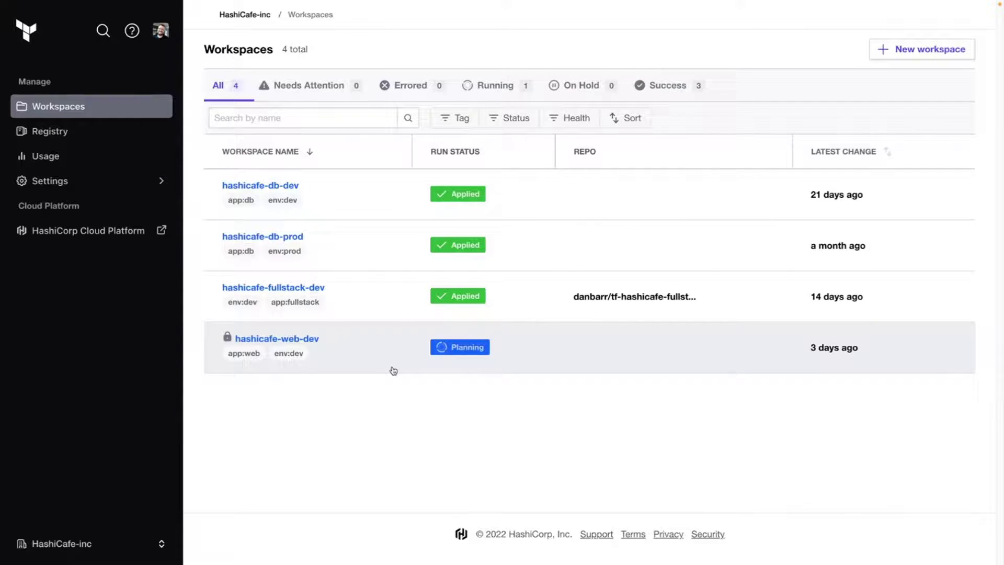
- Open the current CLI run in the hashicafe-web-dev workspace's Runs list
{"action": "left_click", "coordinate": [313, 341]}
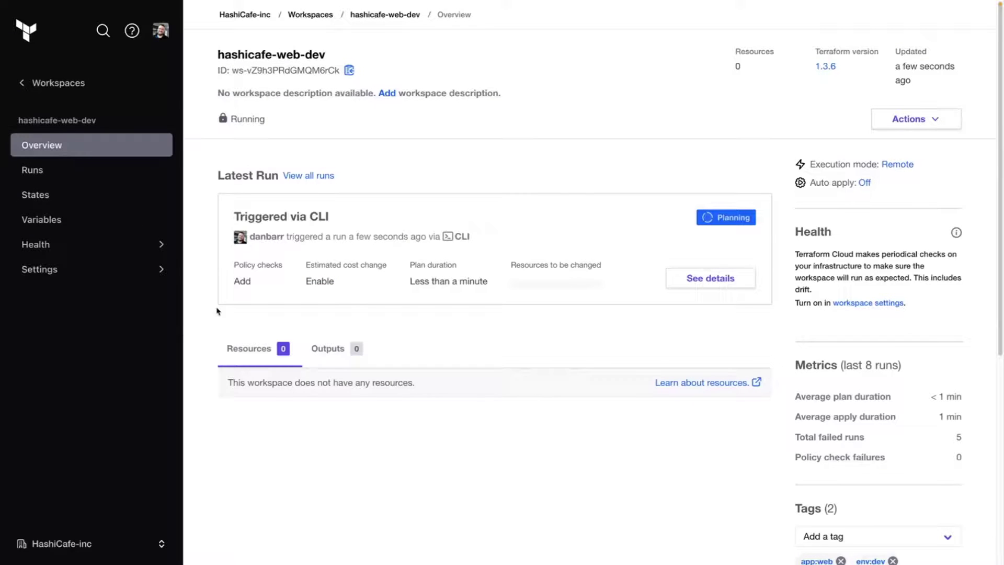
{"action": "left_click", "coordinate": [50, 171]}
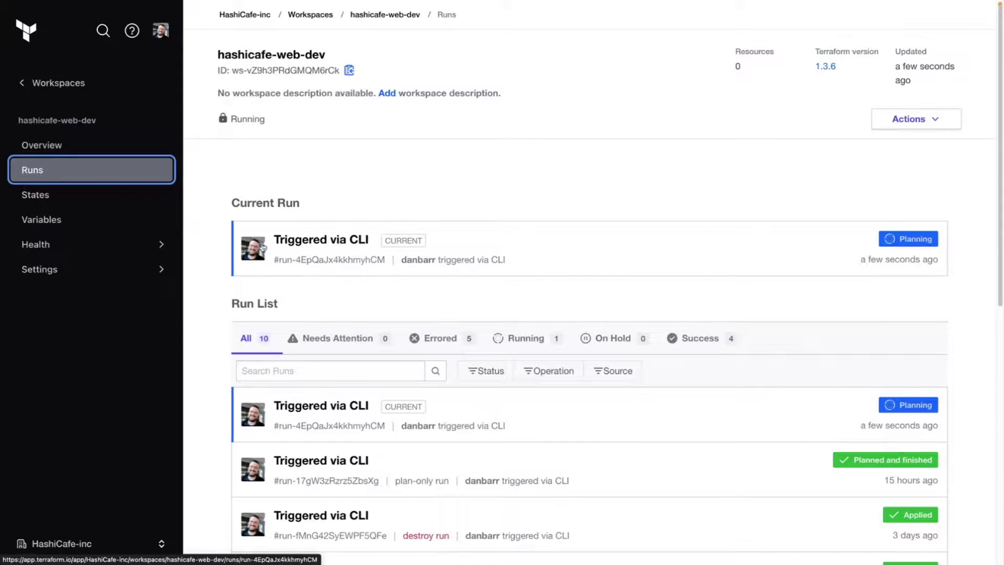
{"action": "left_click", "coordinate": [304, 250]}
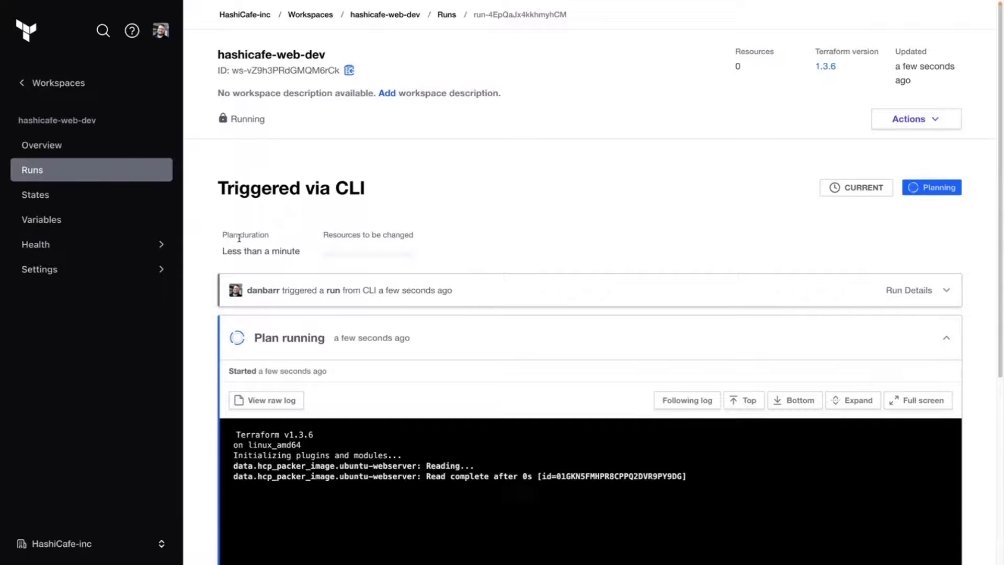
{"action": "scroll", "coordinate": [204, 226], "scroll_direction": "down", "scroll_amount": 1}
{"action": "scroll", "coordinate": [203, 227], "scroll_direction": "down", "scroll_amount": 3}
{"action": "scroll", "coordinate": [201, 226], "scroll_direction": "down", "scroll_amount": 3}
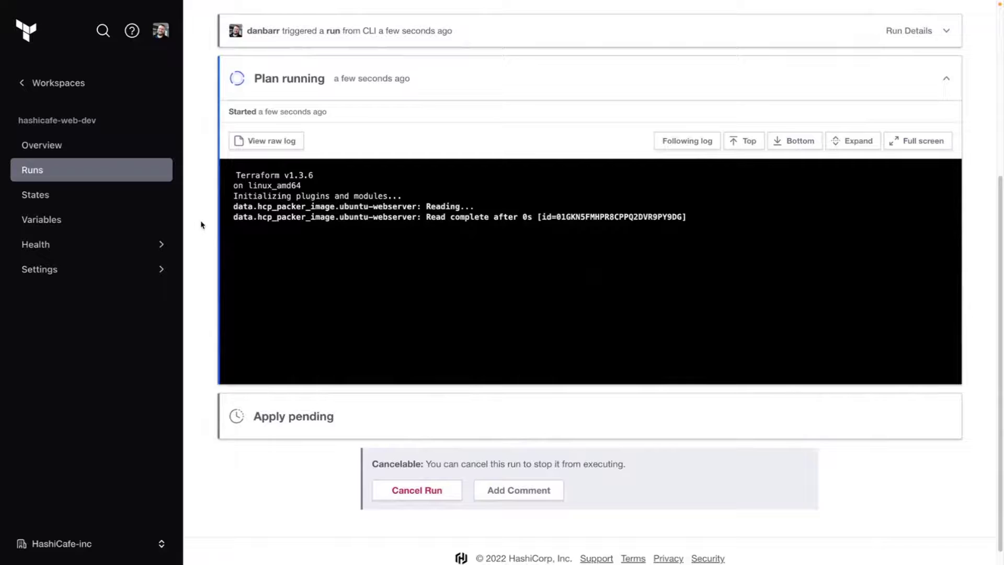
- Review the plan log's Packer image lines and the 10 planned additions through image_name
{"action": "left_click_drag", "start_coordinate": [232, 218], "coordinate": [415, 217]}
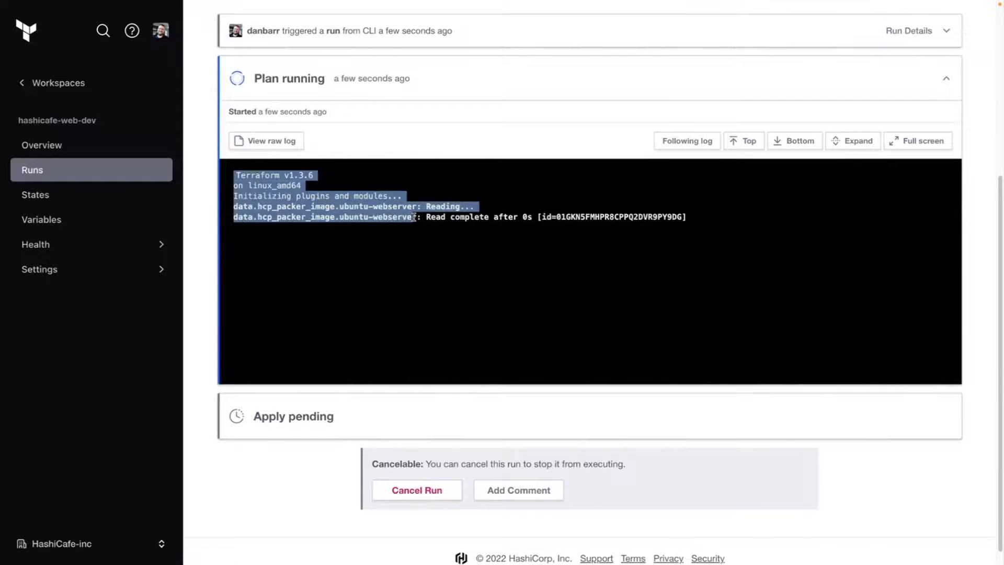
{"action": "left_click", "coordinate": [365, 227]}
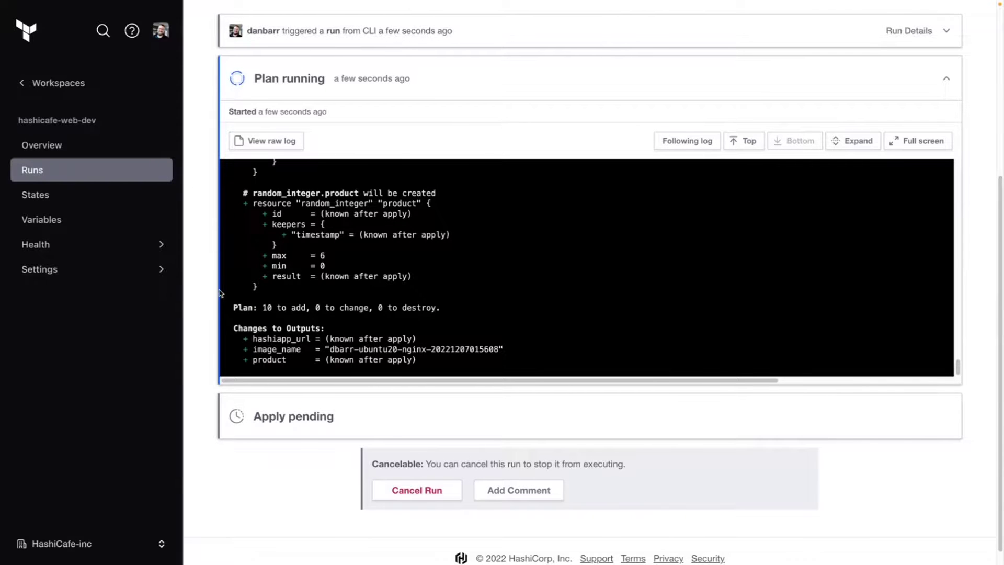
{"action": "left_click_drag", "start_coordinate": [248, 349], "coordinate": [508, 352]}
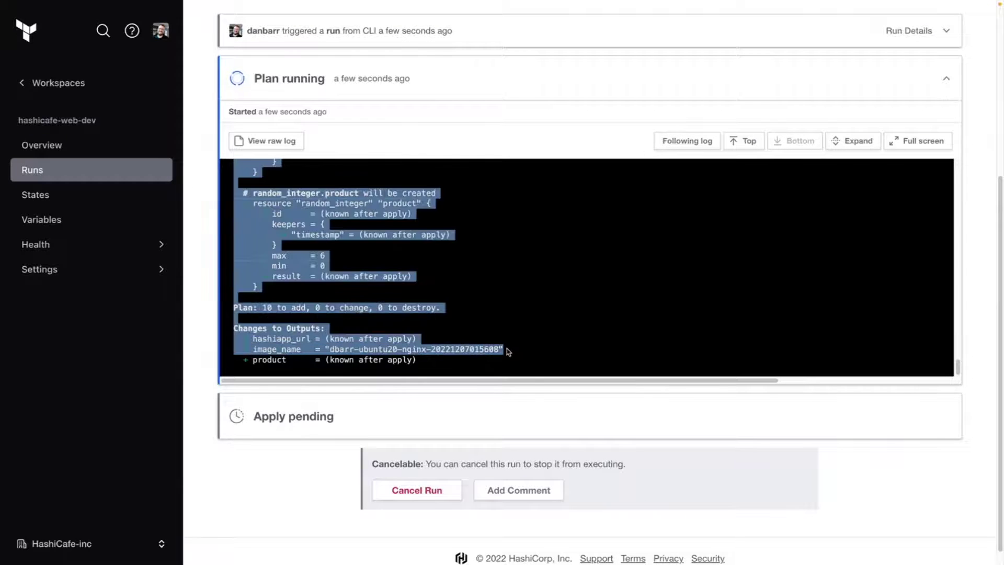
{"action": "left_click", "coordinate": [299, 351]}
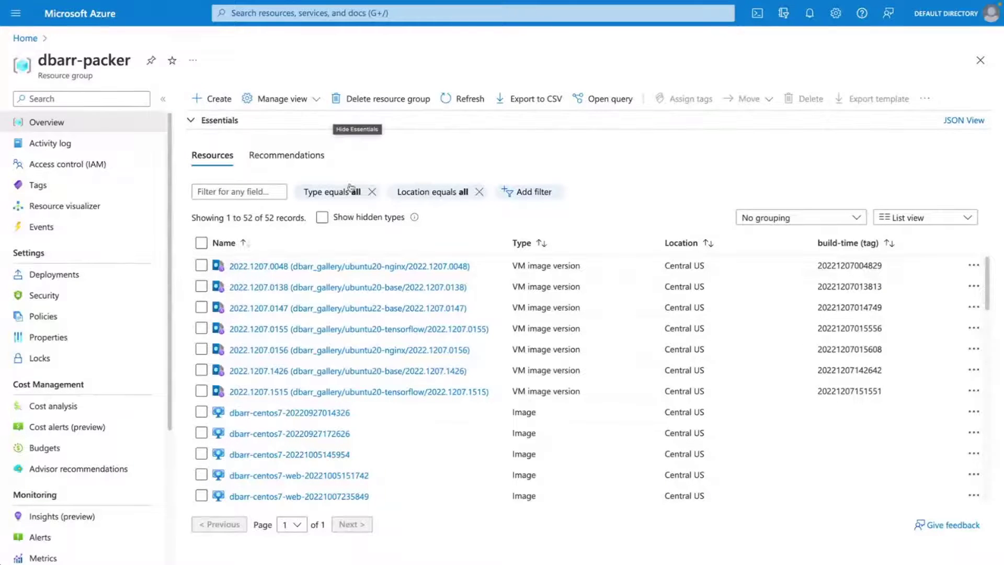
{"action": "scroll", "coordinate": [393, 326], "scroll_direction": "down", "scroll_amount": 1}
{"action": "scroll", "coordinate": [393, 326], "scroll_direction": "down", "scroll_amount": 1}
{"action": "scroll", "coordinate": [389, 318], "scroll_direction": "down", "scroll_amount": 1}
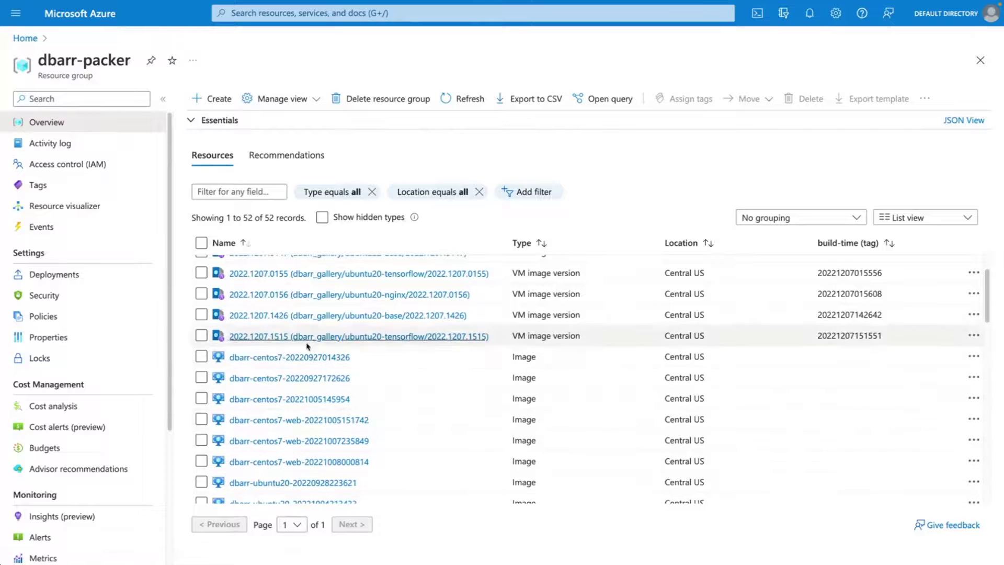
{"action": "scroll", "coordinate": [363, 315], "scroll_direction": "up", "scroll_amount": 1}
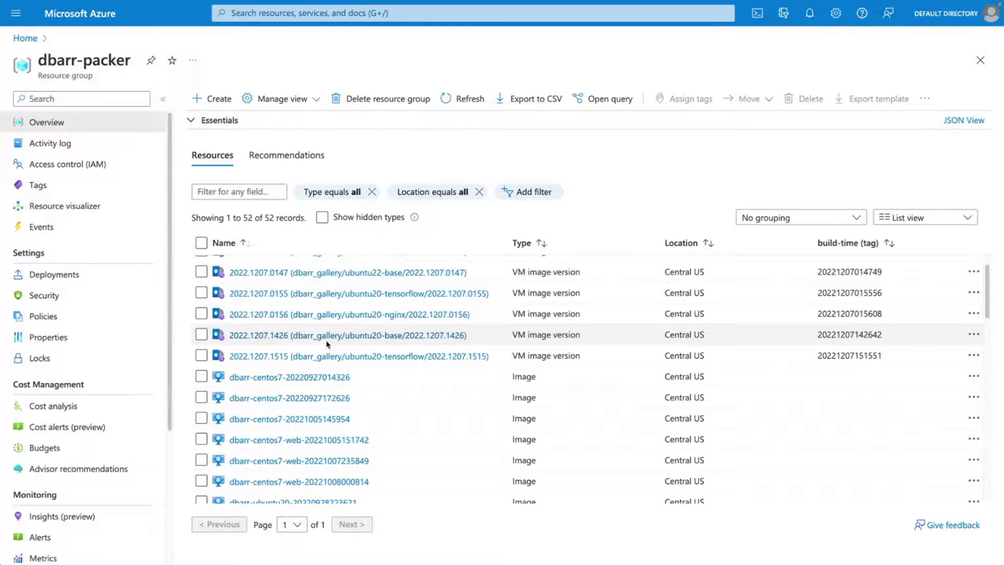
{"action": "scroll", "coordinate": [327, 343], "scroll_direction": "up", "scroll_amount": 2}
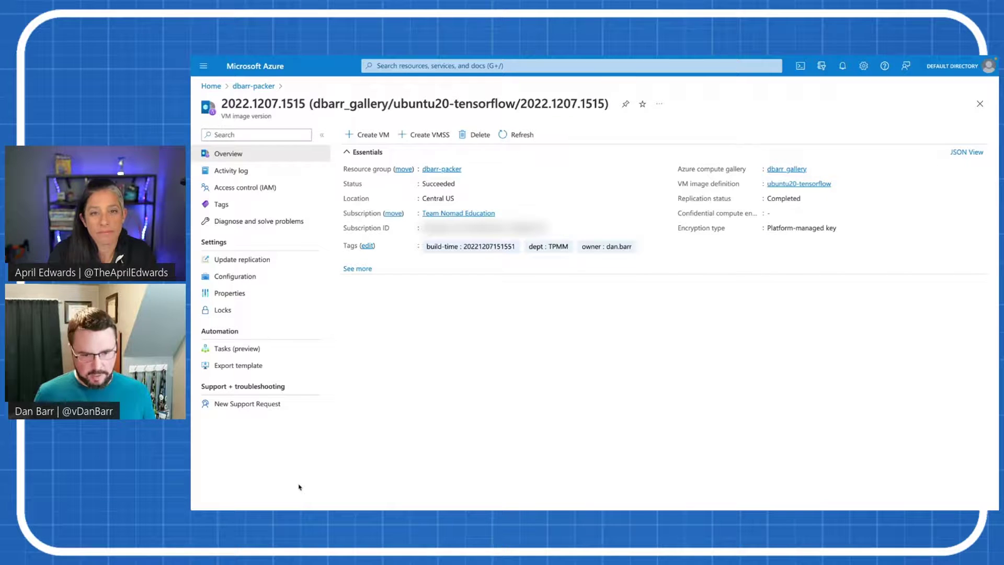
- Go back to the Packer Images list and point out docker-nginx's Docker platform
{"action": "key", "text": "alt+Tab"}
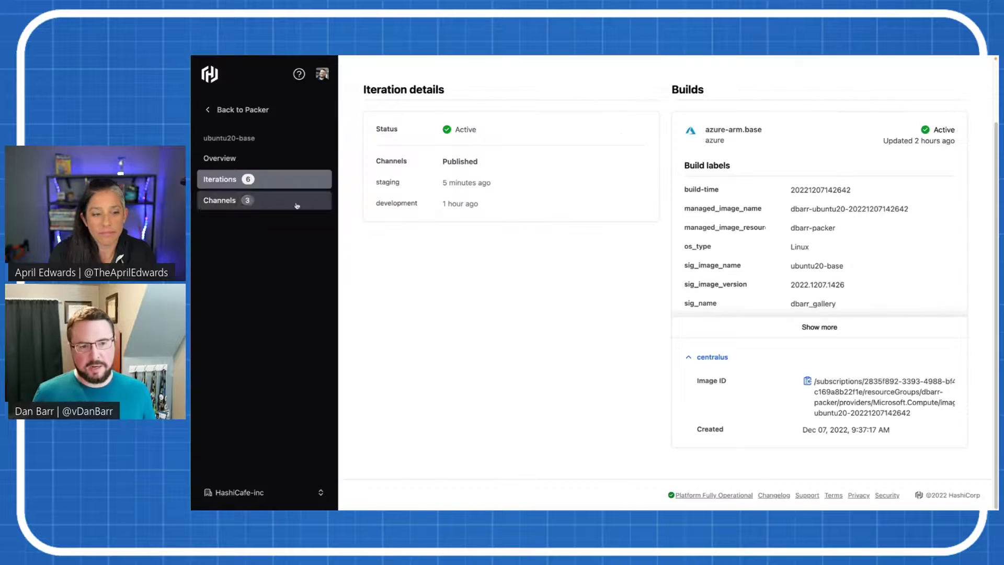
{"action": "left_click", "coordinate": [251, 110]}
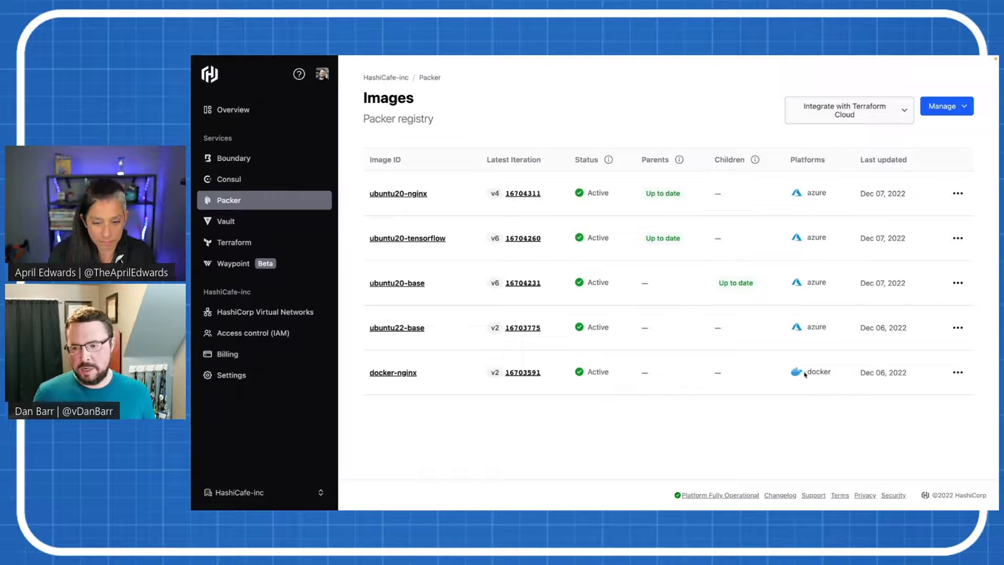
{"action": "left_click_drag", "start_coordinate": [804, 374], "coordinate": [829, 374]}
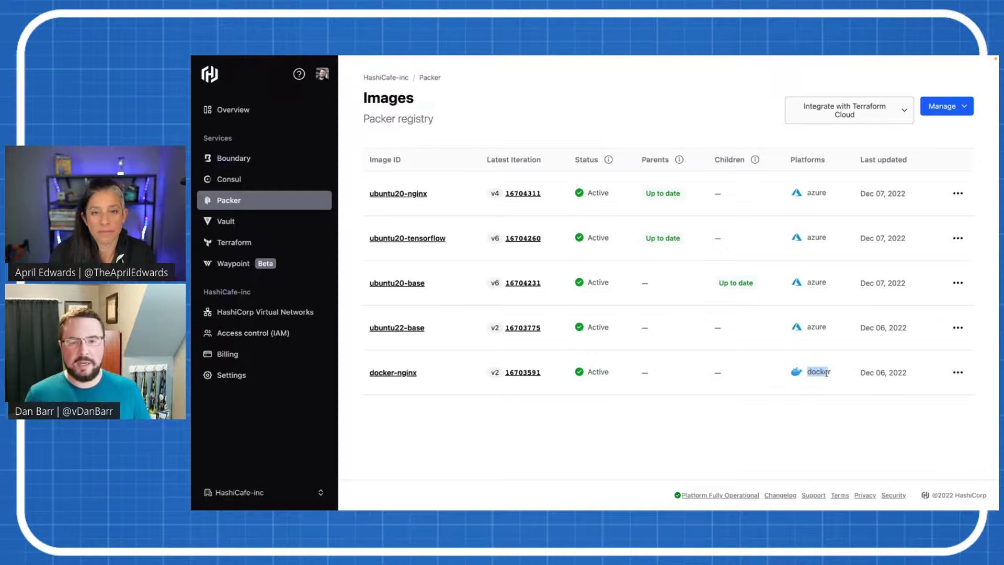
{"action": "left_click", "coordinate": [821, 386]}
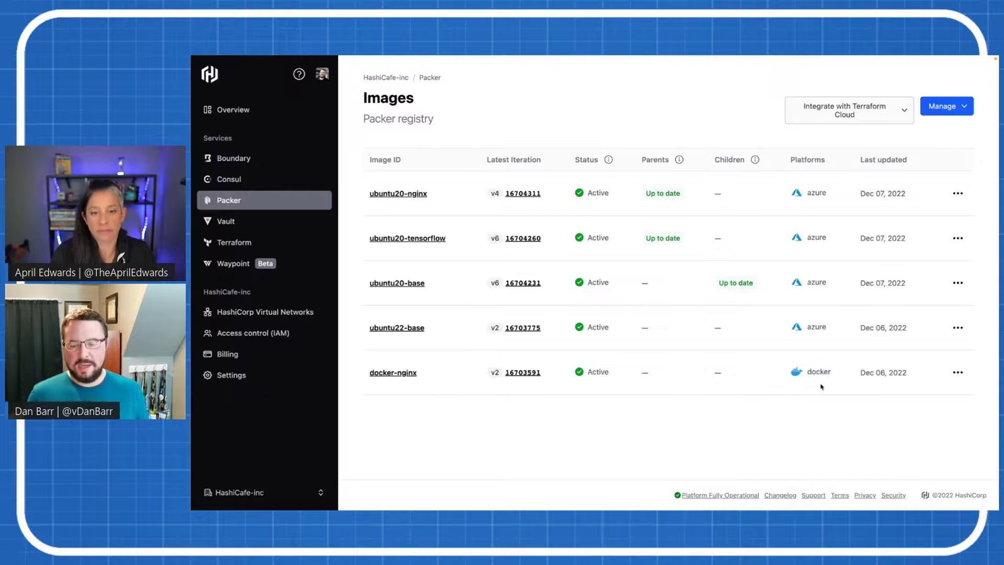